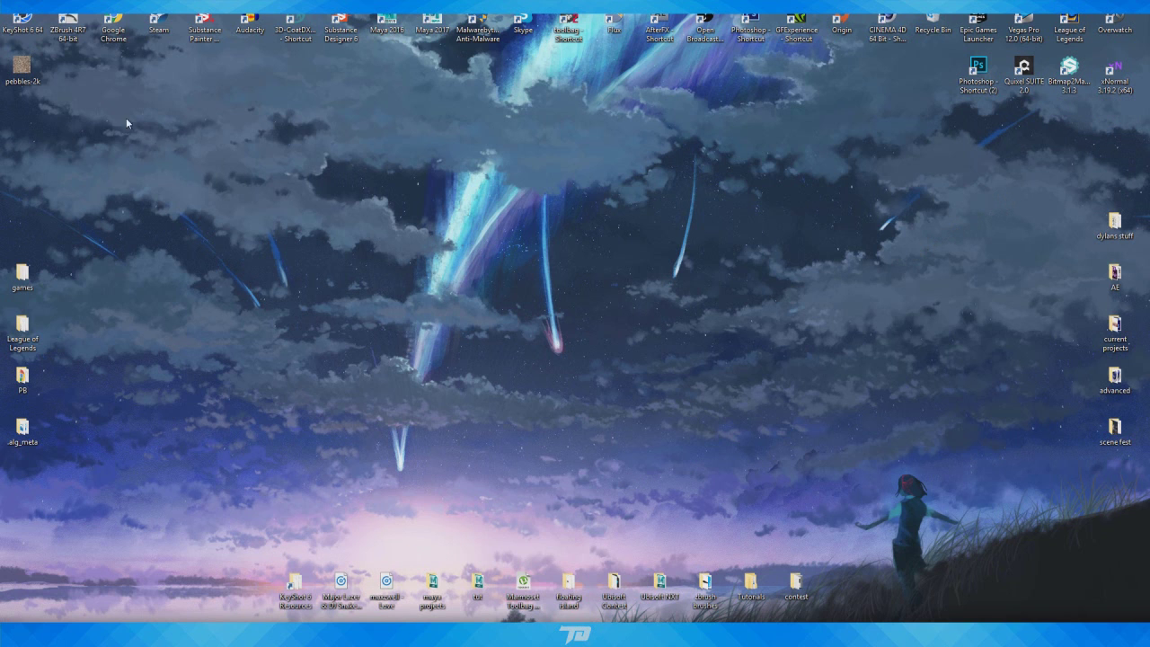
Preview pebbles-2k in Windows Photos, shrink the viewer window, then close it
double_click(21, 69)
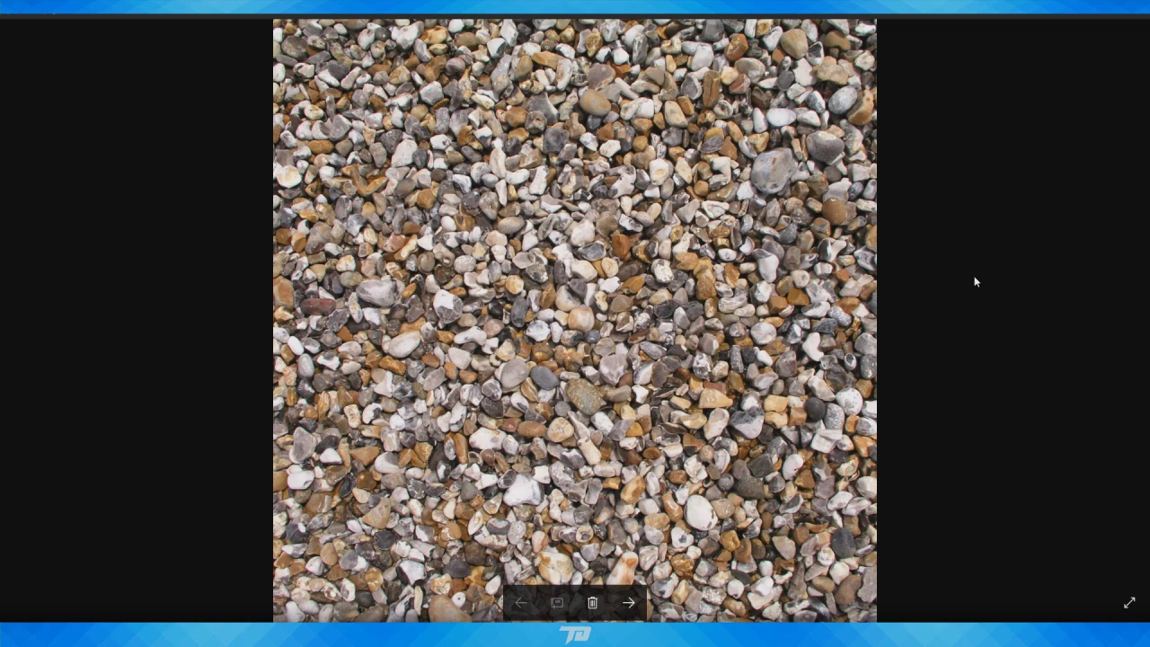
drag(791, 16, 691, 67)
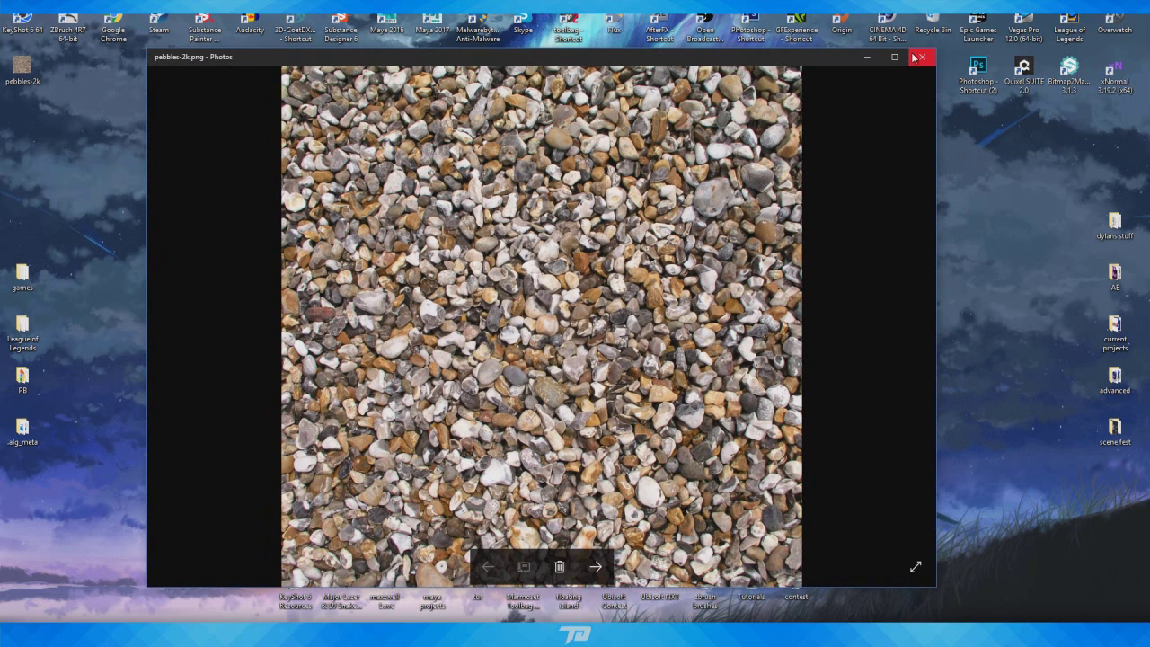
click(918, 56)
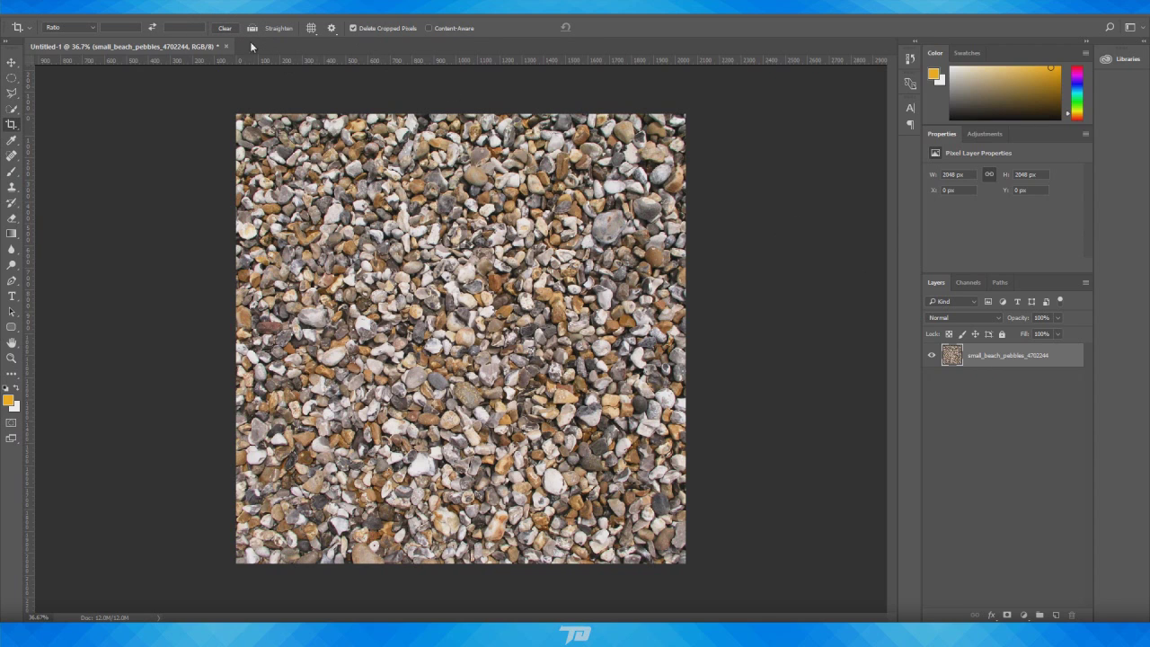
Offset the pebble texture 1024 by 1024 px with wrap around and zoom to inspect the seams
click(180, 6)
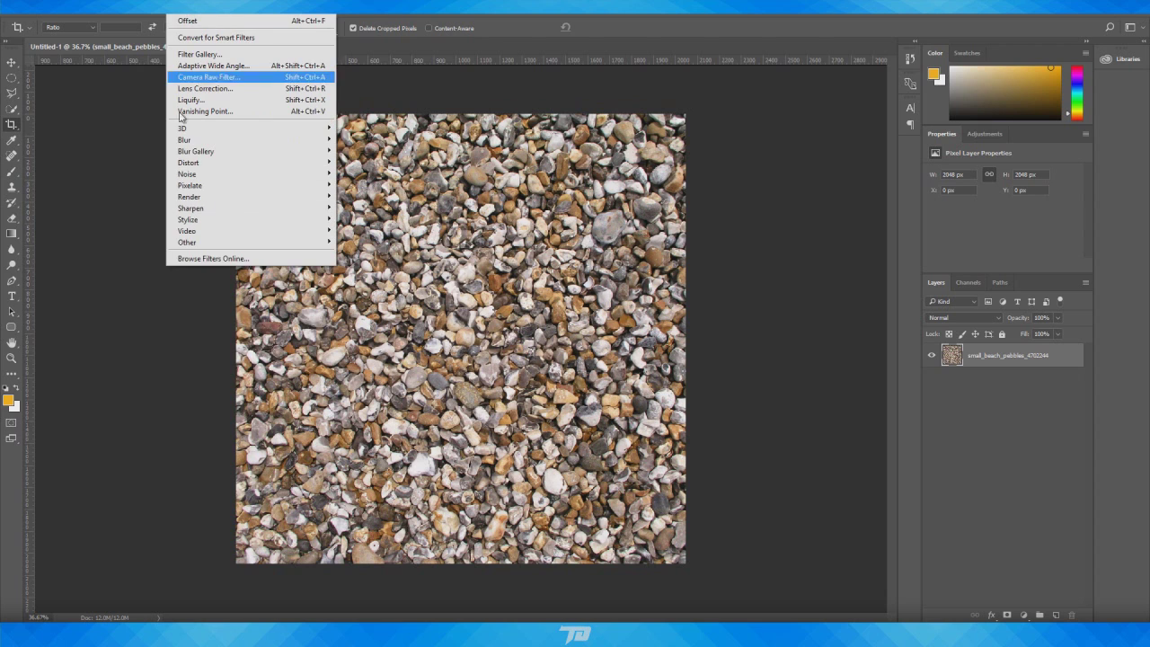
mouse_move(187, 241)
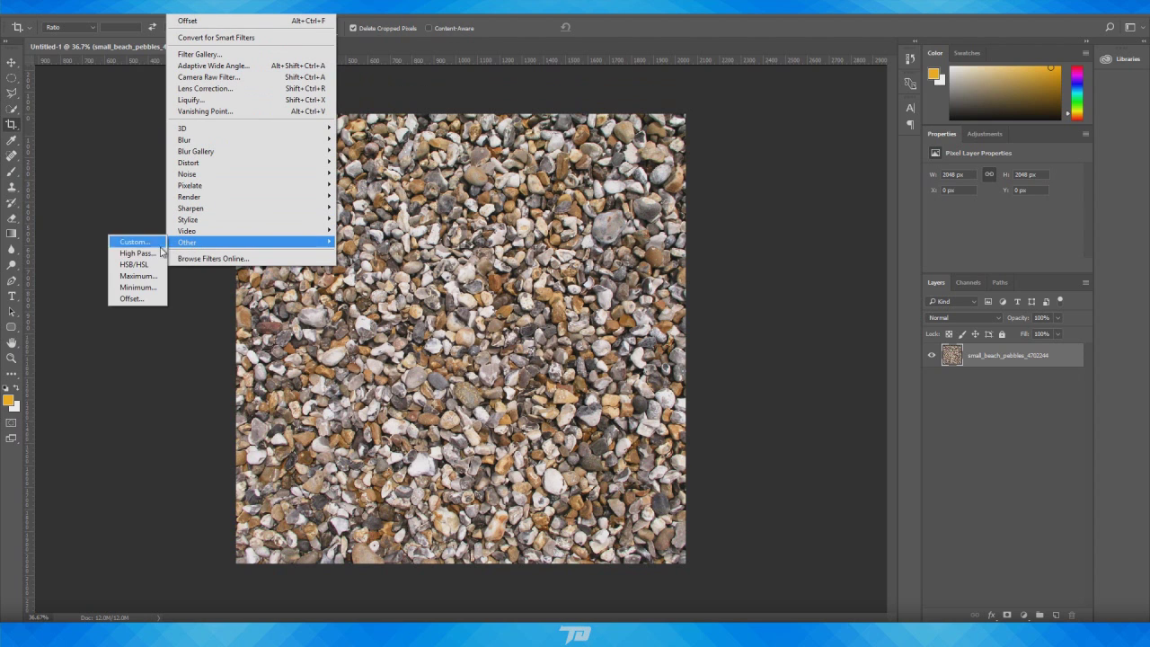
click(134, 297)
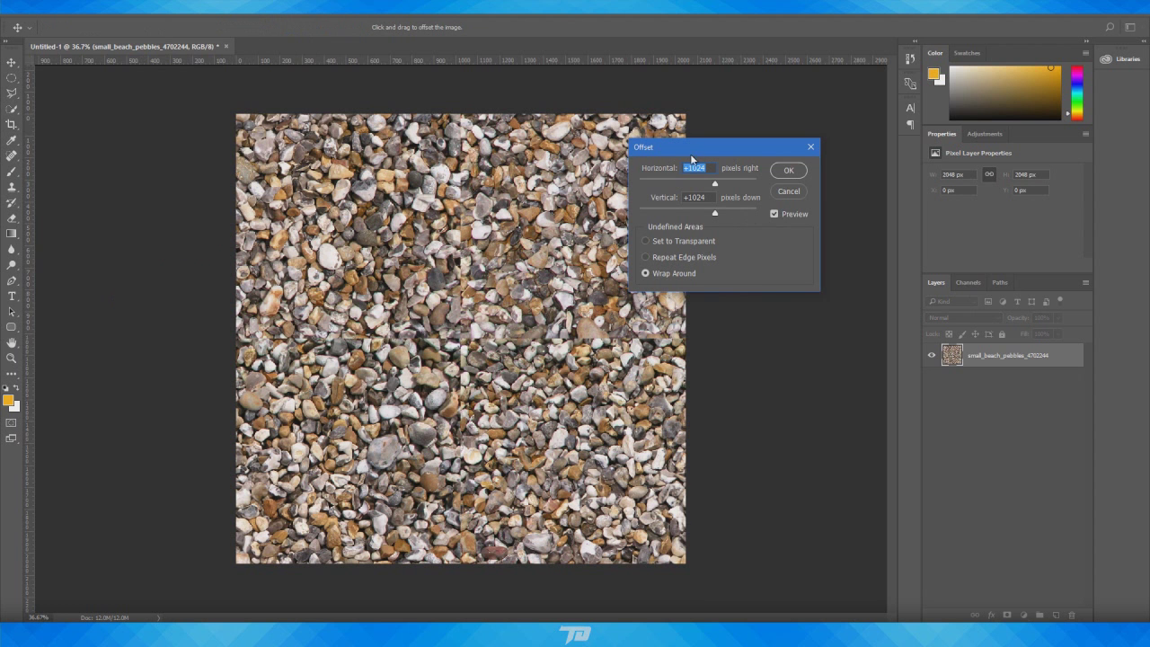
click(787, 170)
key(c)
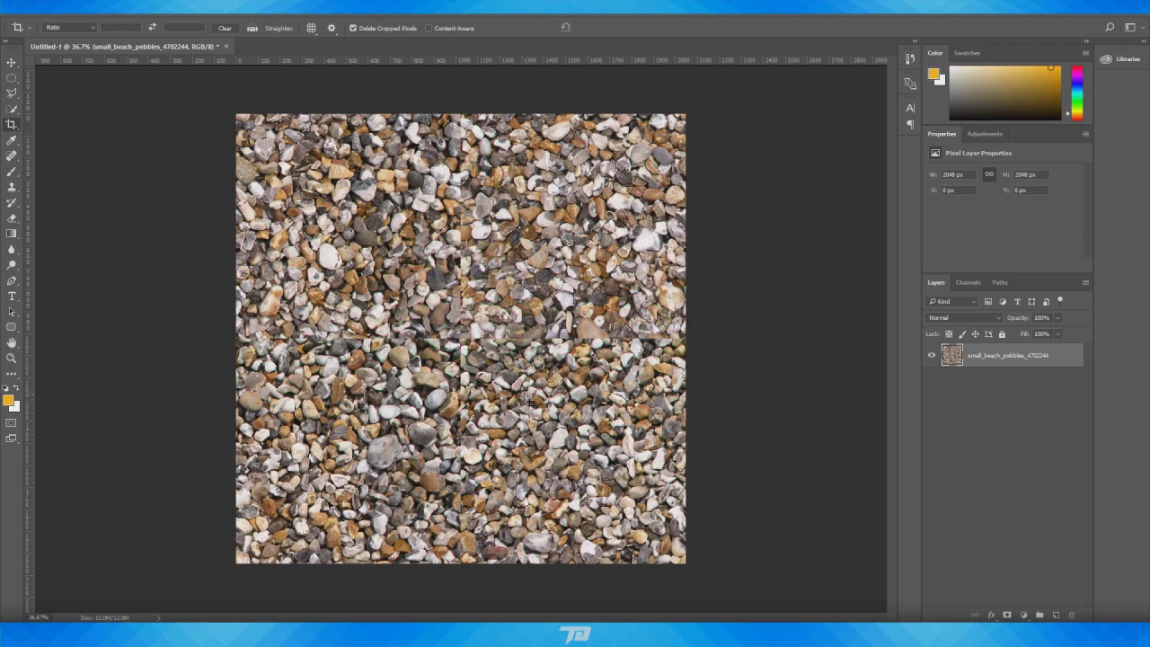
alt+scroll(377, 325, up, 5)
alt+scroll(378, 325, up, 1)
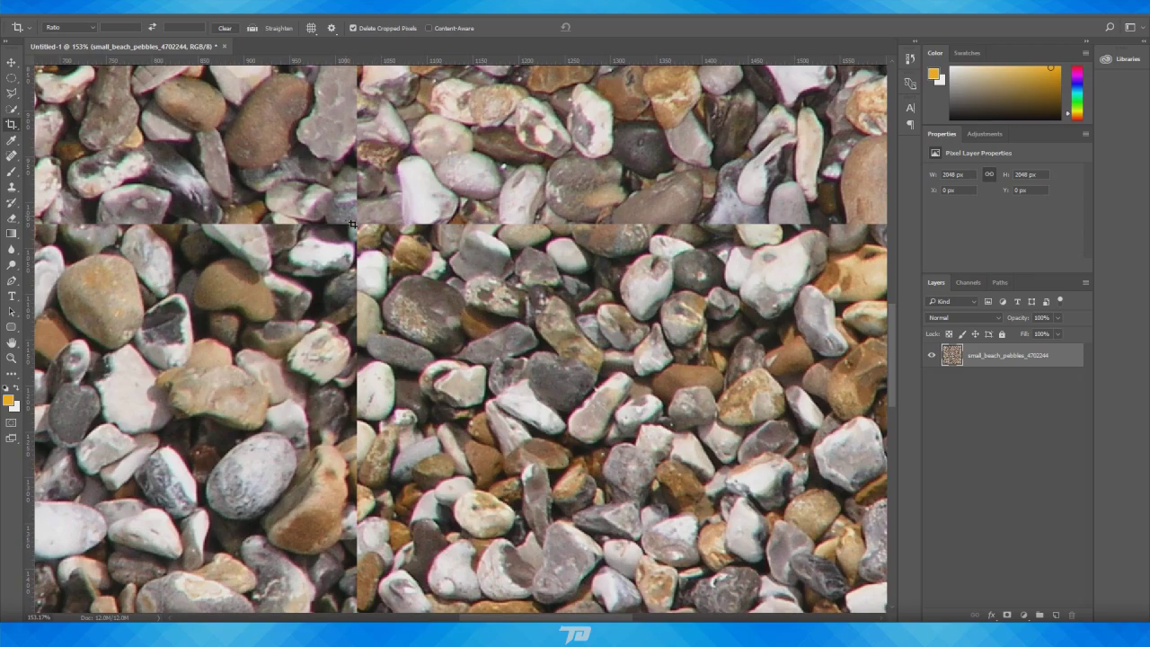
alt+scroll(429, 312, down, 2)
alt+scroll(428, 313, down, 3)
alt+scroll(396, 331, down, 3)
alt+scroll(396, 331, up, 1)
alt+scroll(395, 330, up, 1)
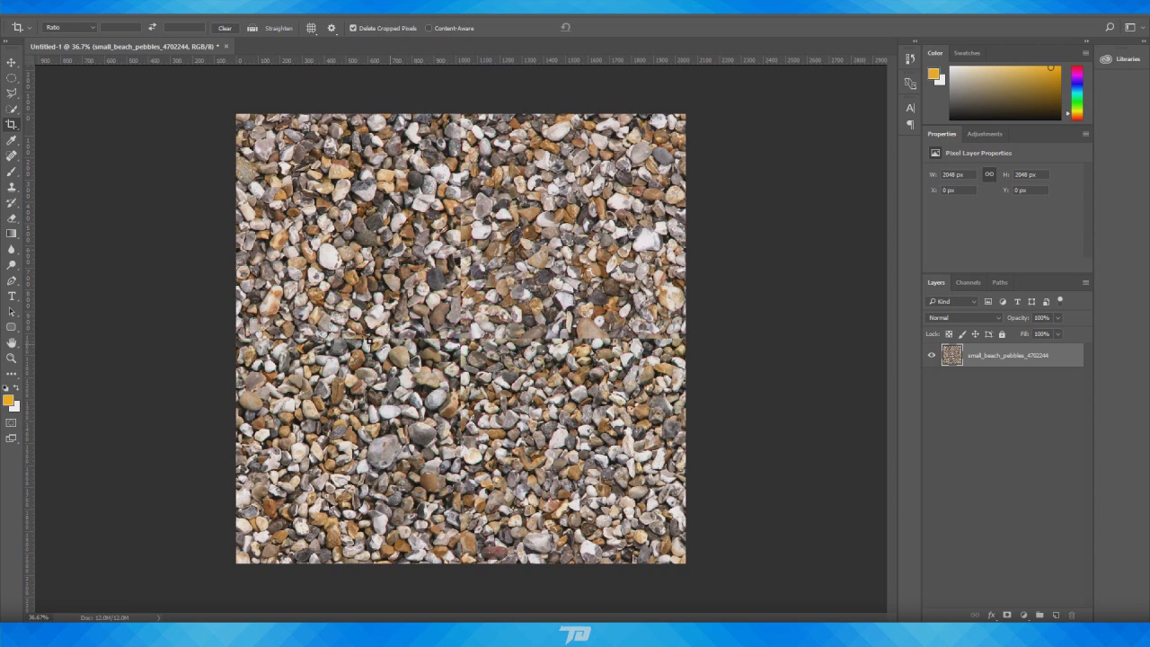
Undo the offset to restore the original pebbles and minimize Photoshop
key(ctrl+z)
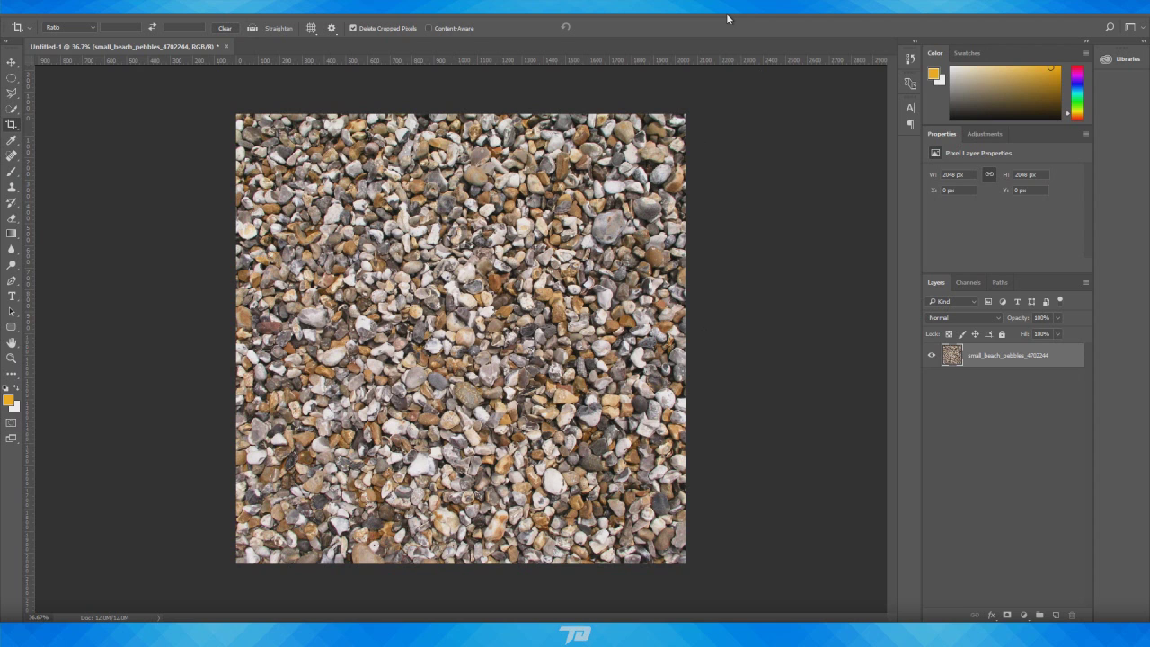
key(ctrl+z)
click(1091, 16)
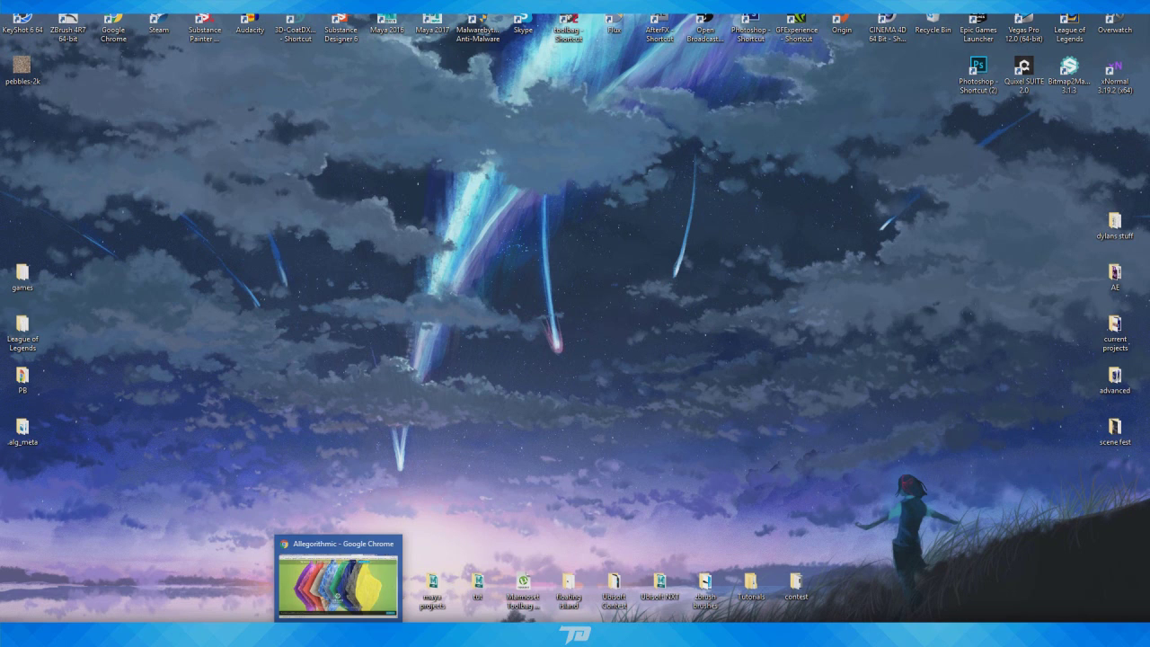
Go to the Substance Download / Buy page in Chrome
click(1064, 79)
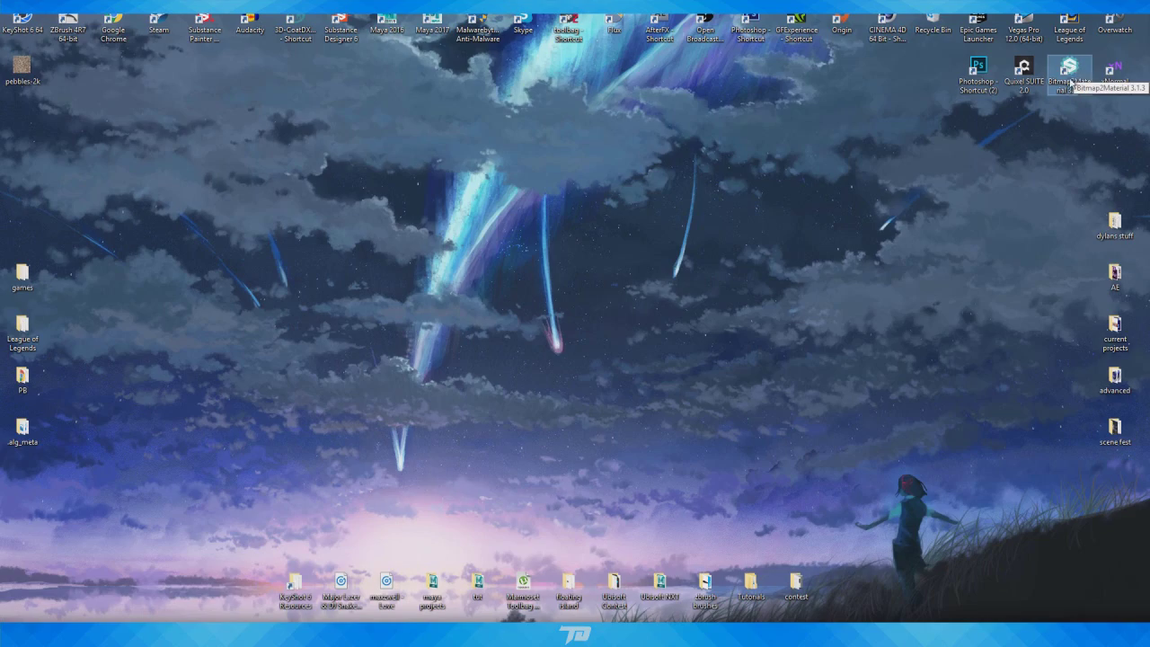
click(487, 362)
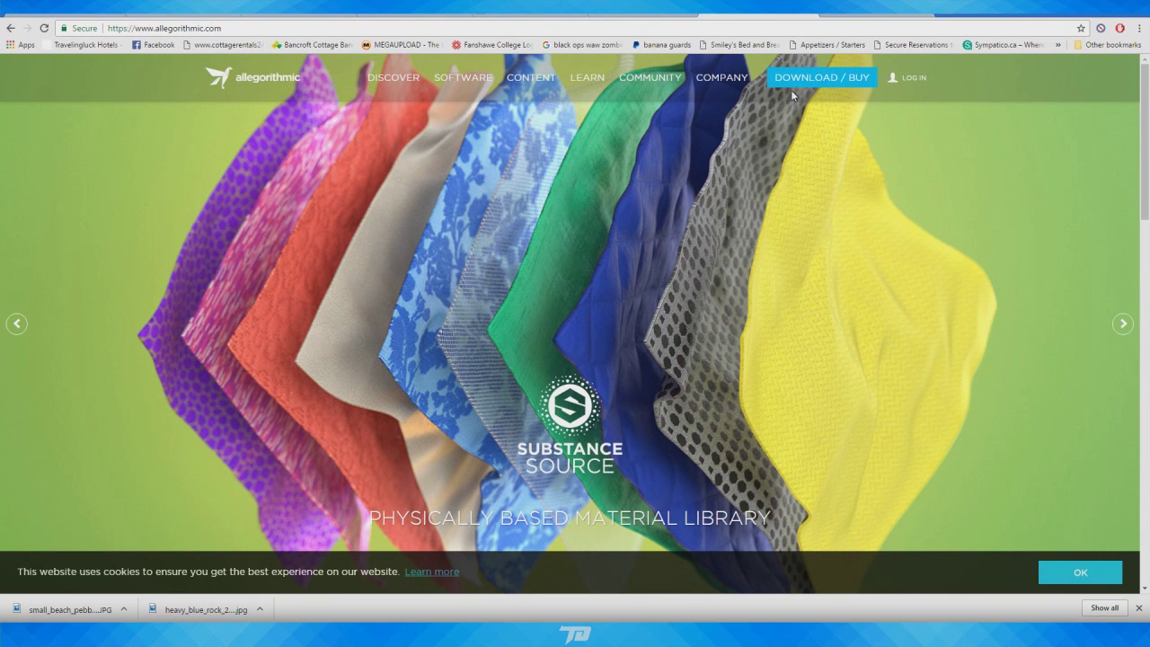
click(848, 80)
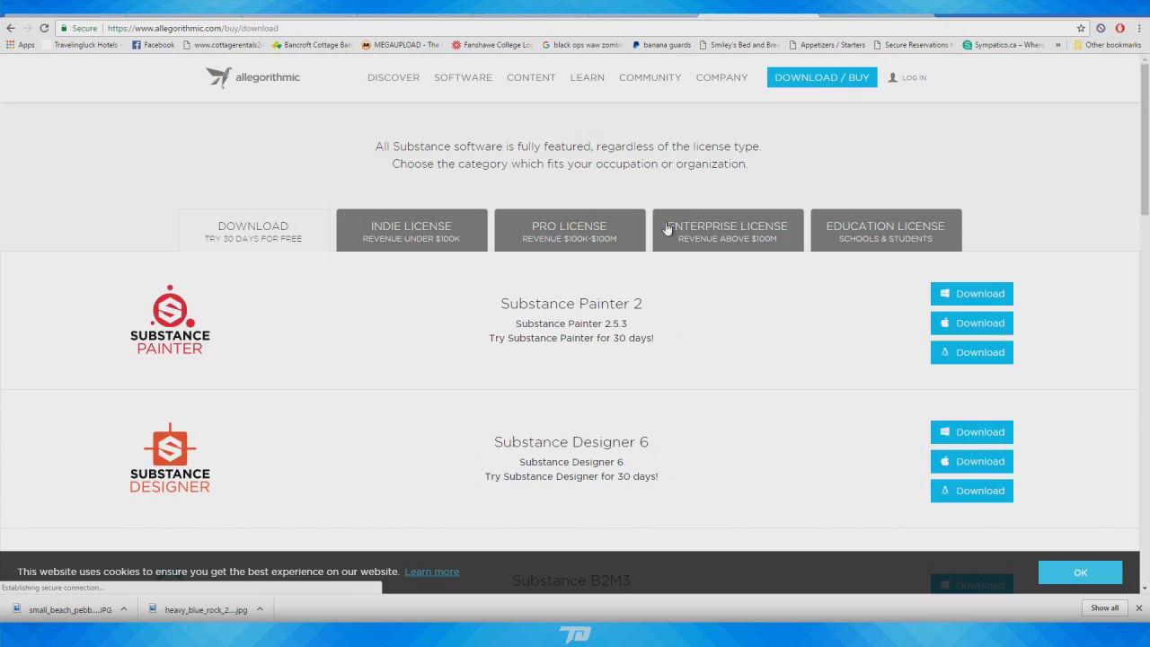
scroll(613, 375, down, 6)
scroll(614, 374, down, 3)
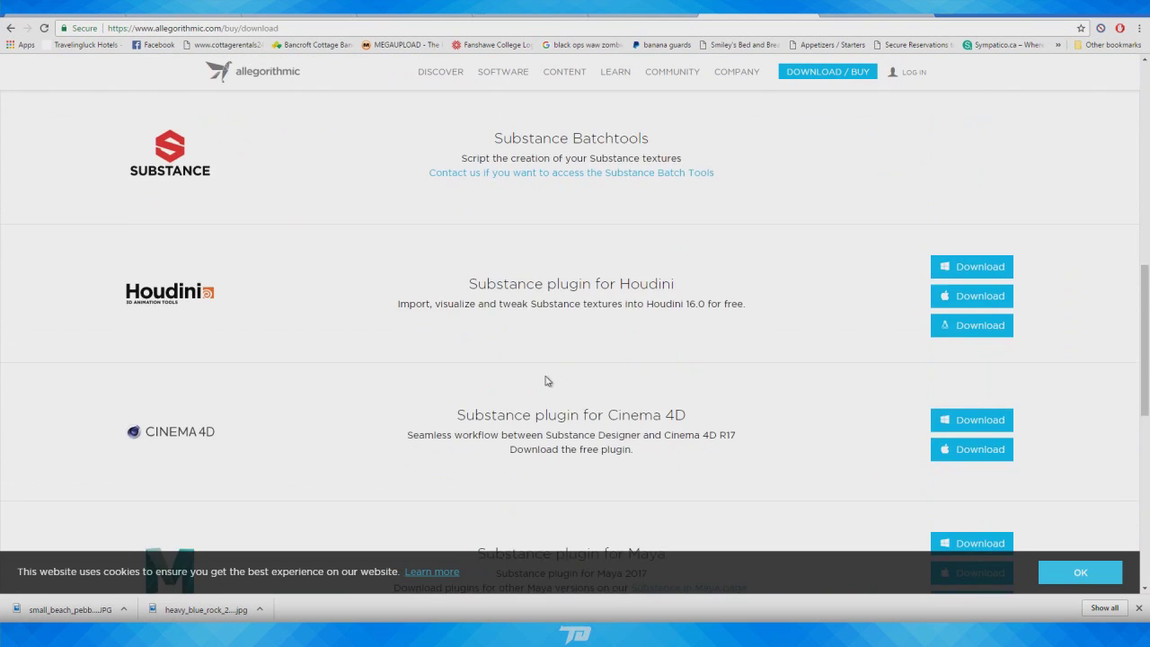
scroll(544, 380, up, 7)
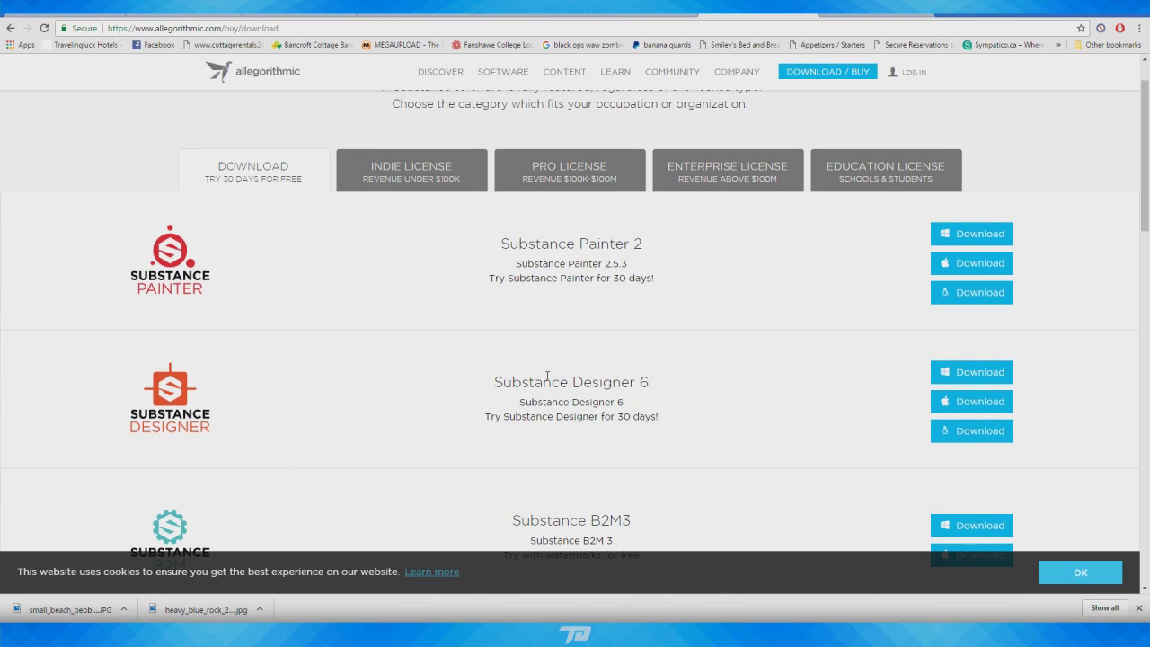
Sign in to the Allegorithmic account through the Education License login
click(905, 173)
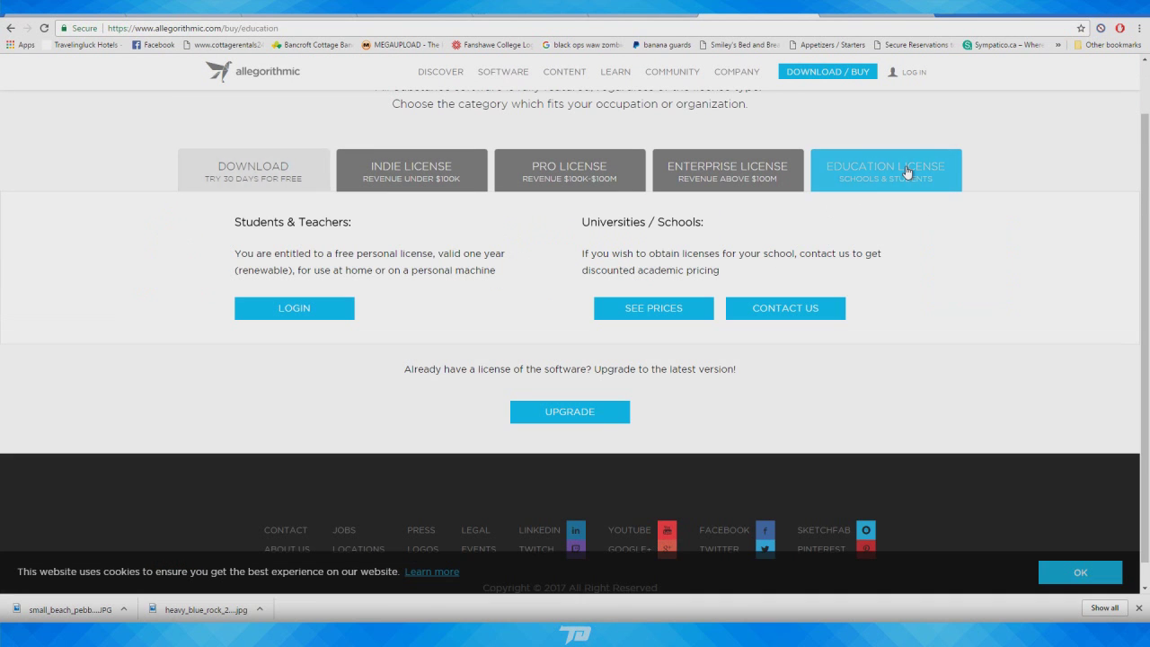
click(339, 309)
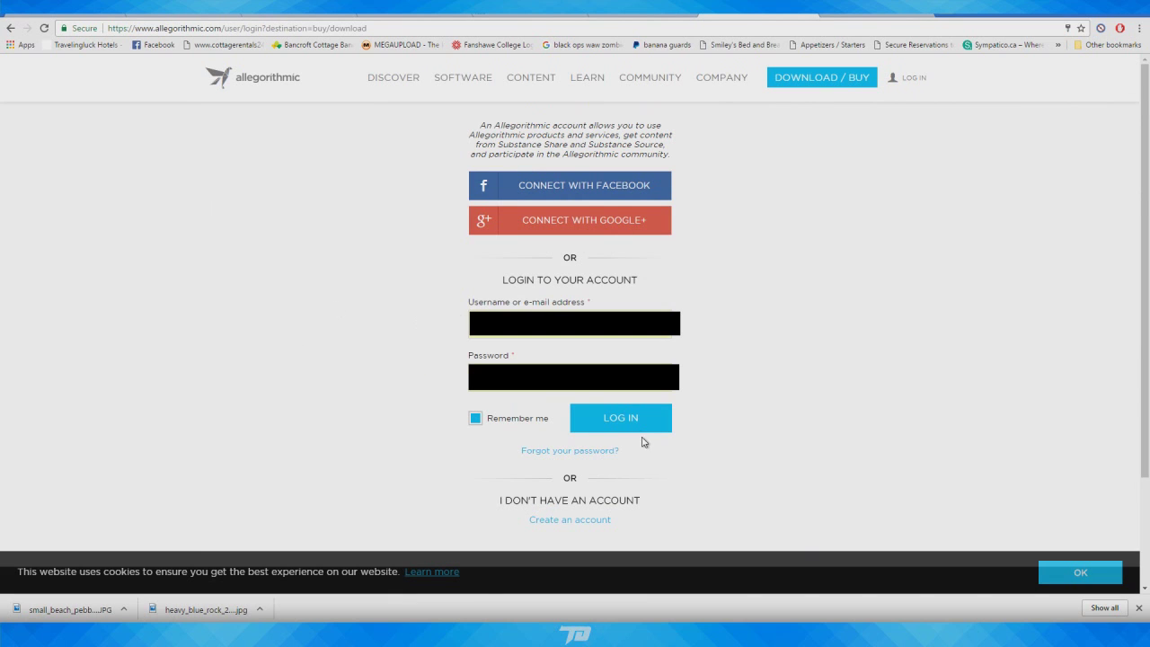
click(588, 427)
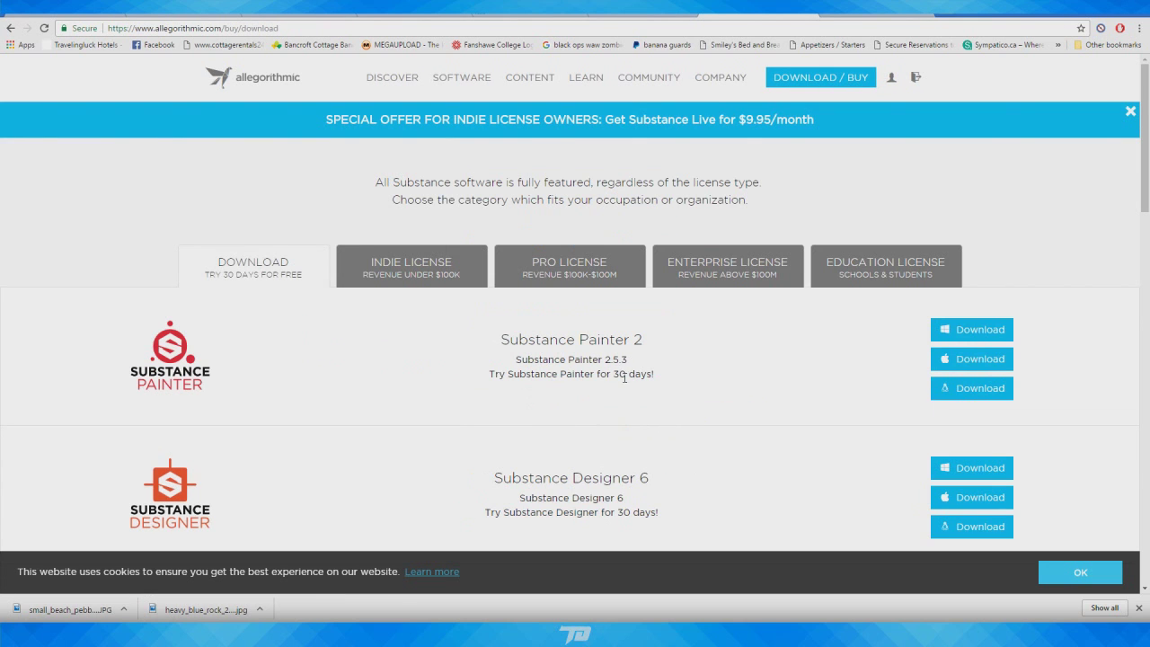
scroll(763, 346, down, 2)
scroll(826, 350, up, 2)
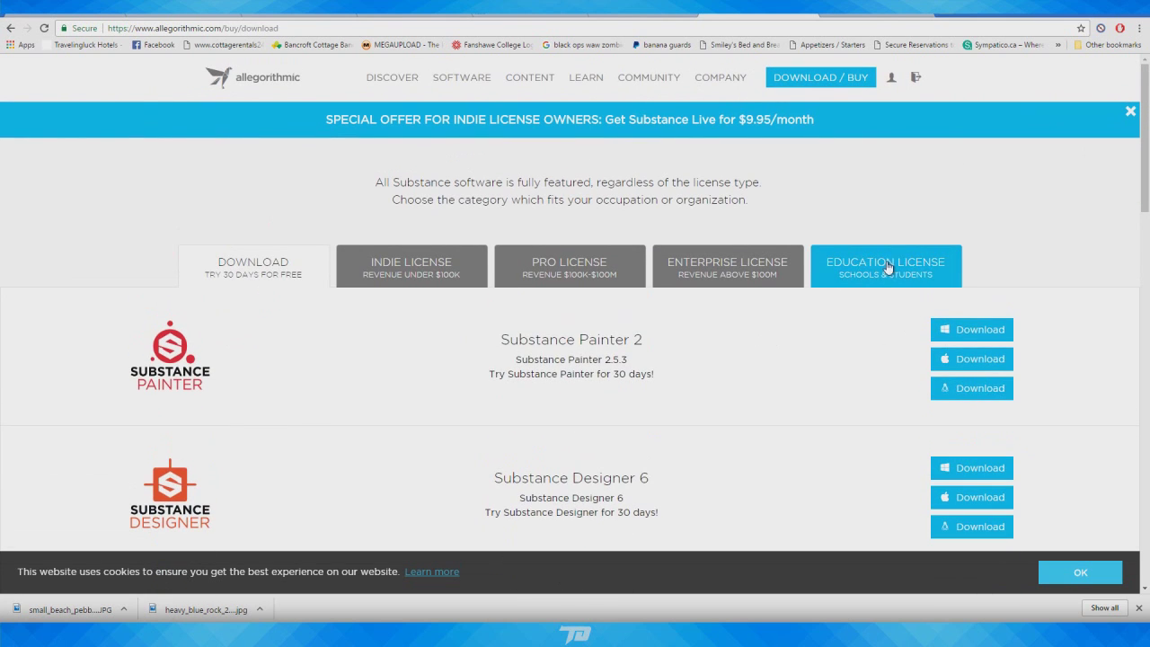
Open the Education License tab and scroll through the Students & Teachers application form
click(827, 274)
scroll(828, 342, down, 2)
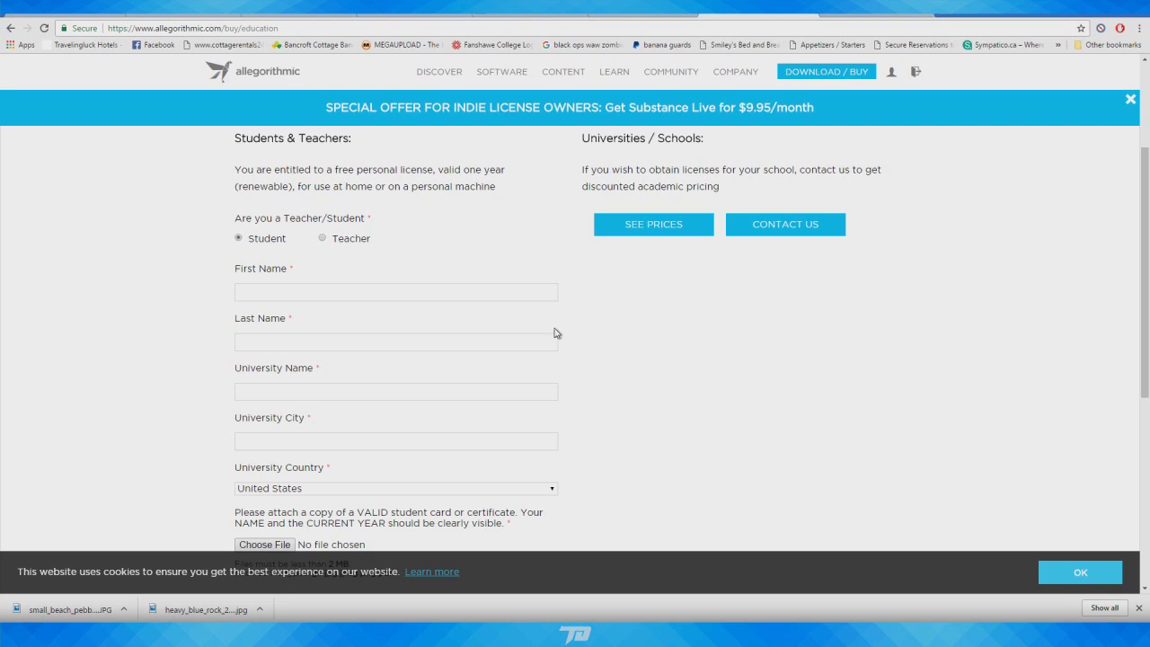
scroll(506, 398, down, 3)
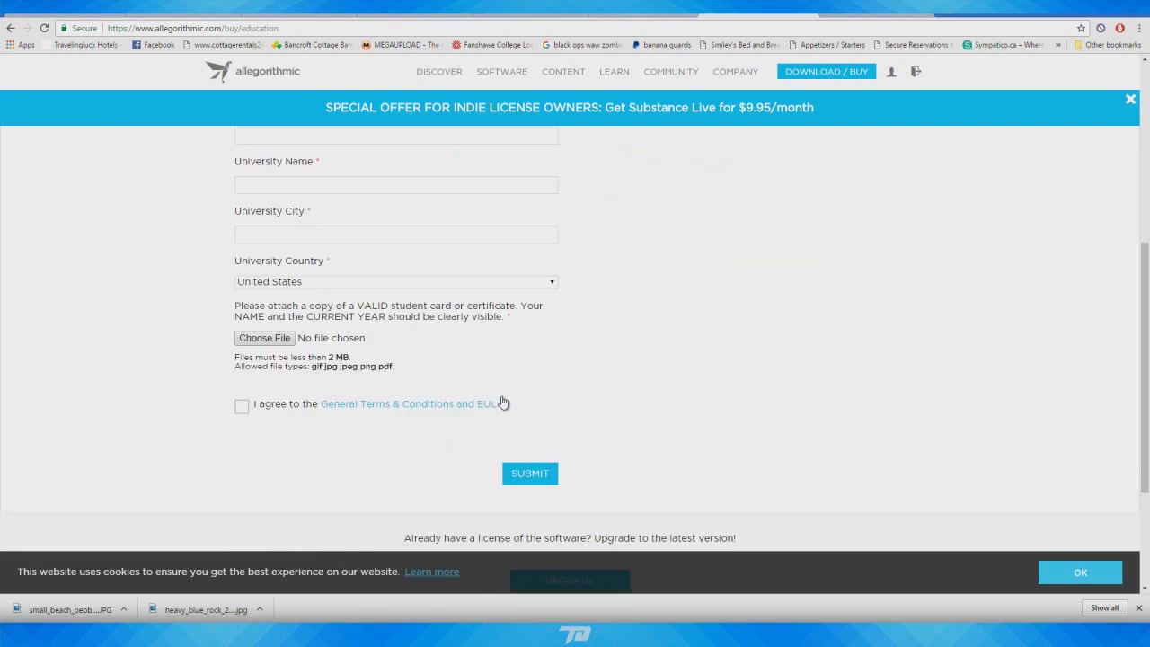
scroll(430, 308, up, 2)
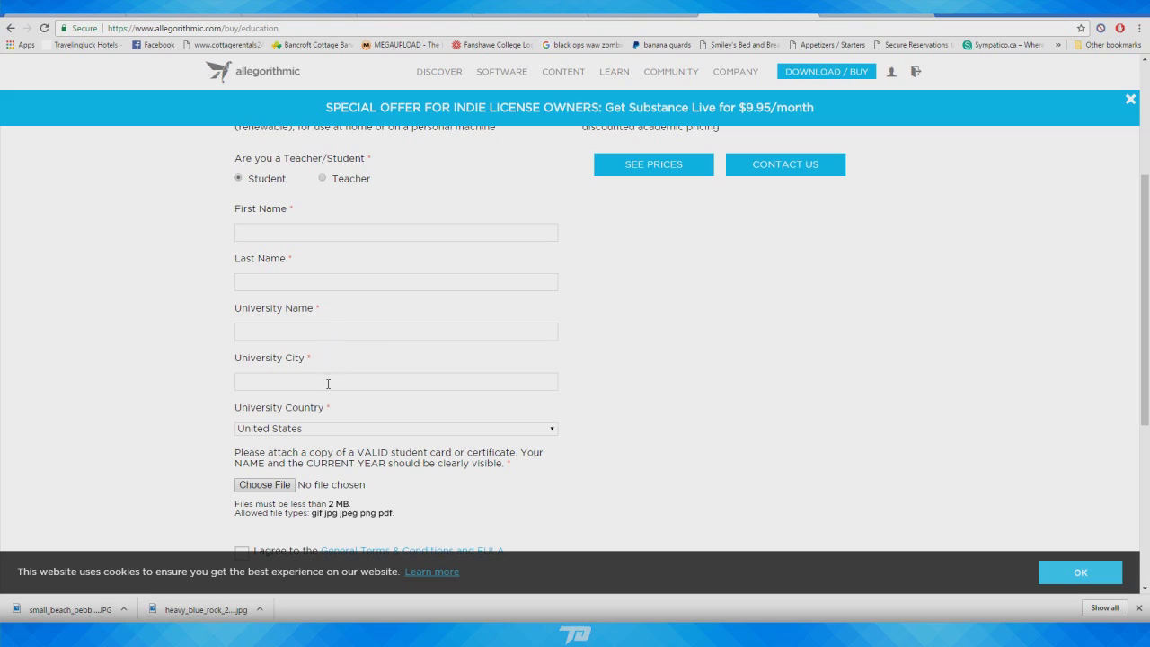
scroll(436, 401, down, 1)
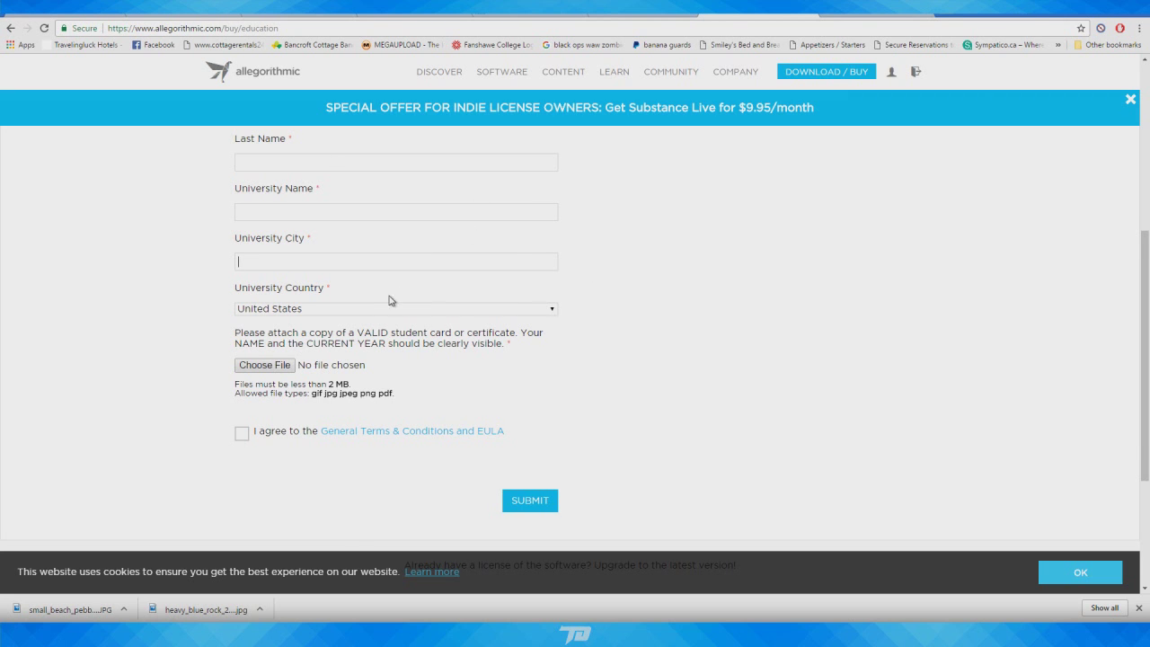
scroll(401, 306, up, 4)
scroll(458, 330, down, 2)
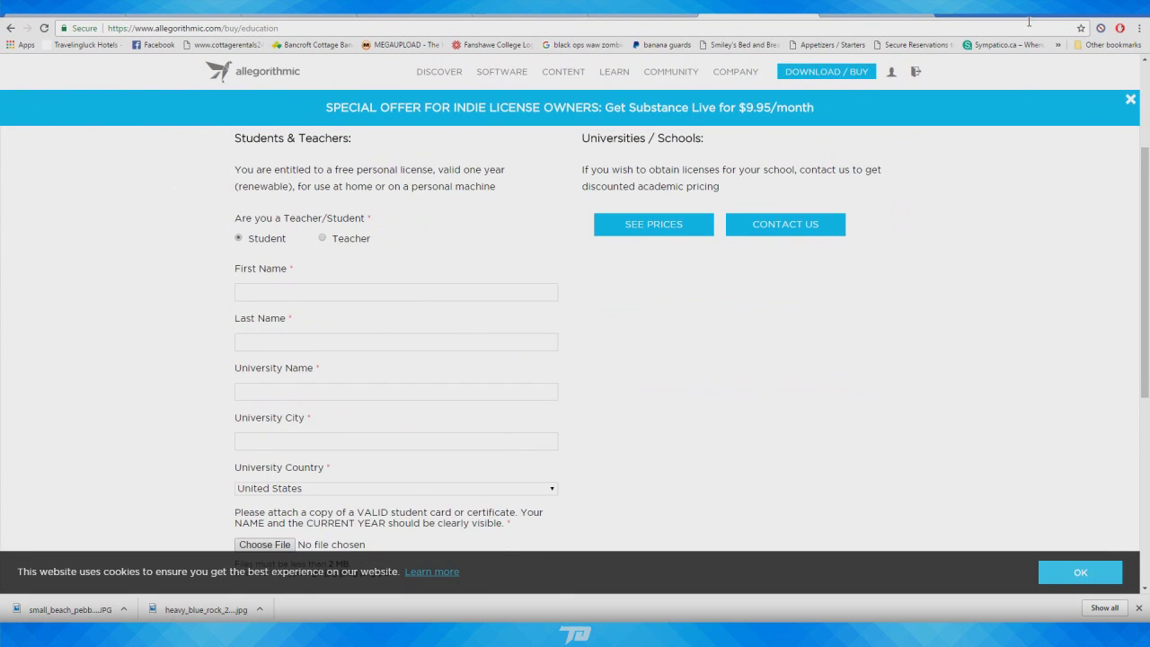
scroll(642, 316, up, 2)
scroll(640, 322, down, 3)
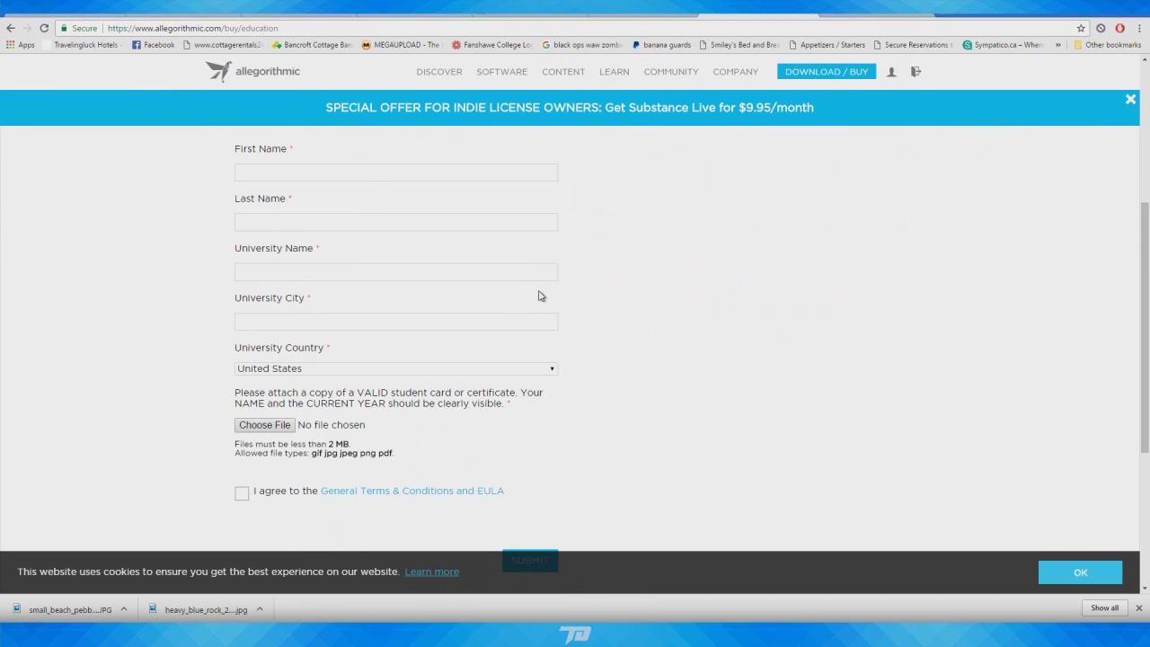
Minimize the browser, launch Bitmap2Material, and orbit the 3D preview plane
click(1082, 15)
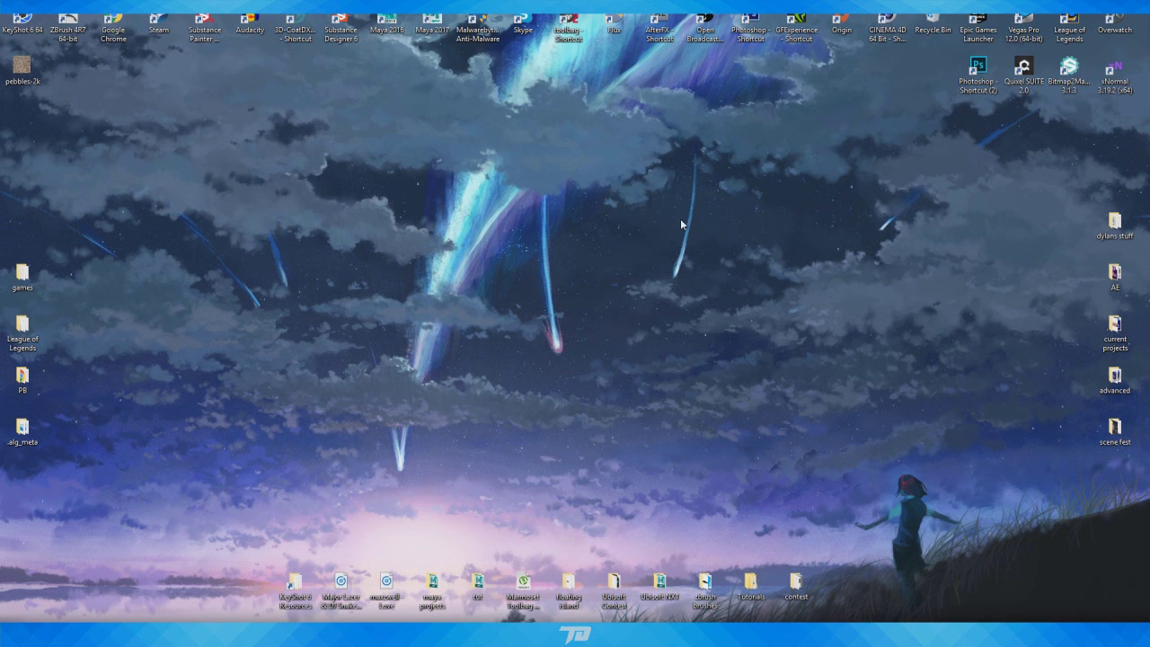
double_click(1075, 75)
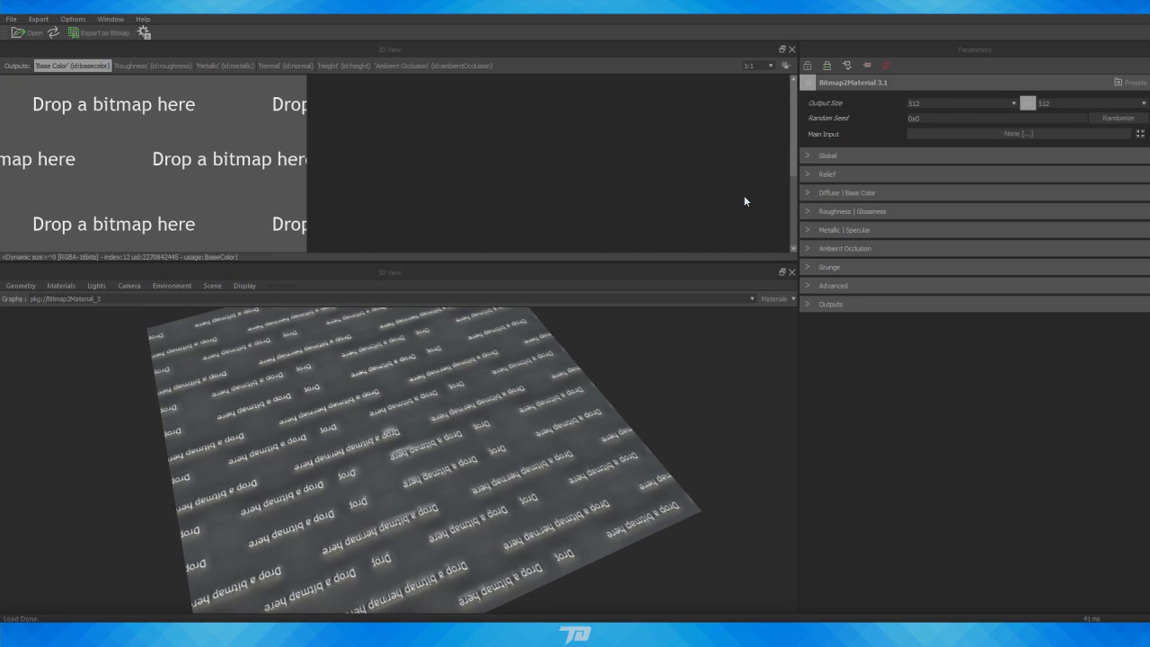
drag(385, 486, 490, 476)
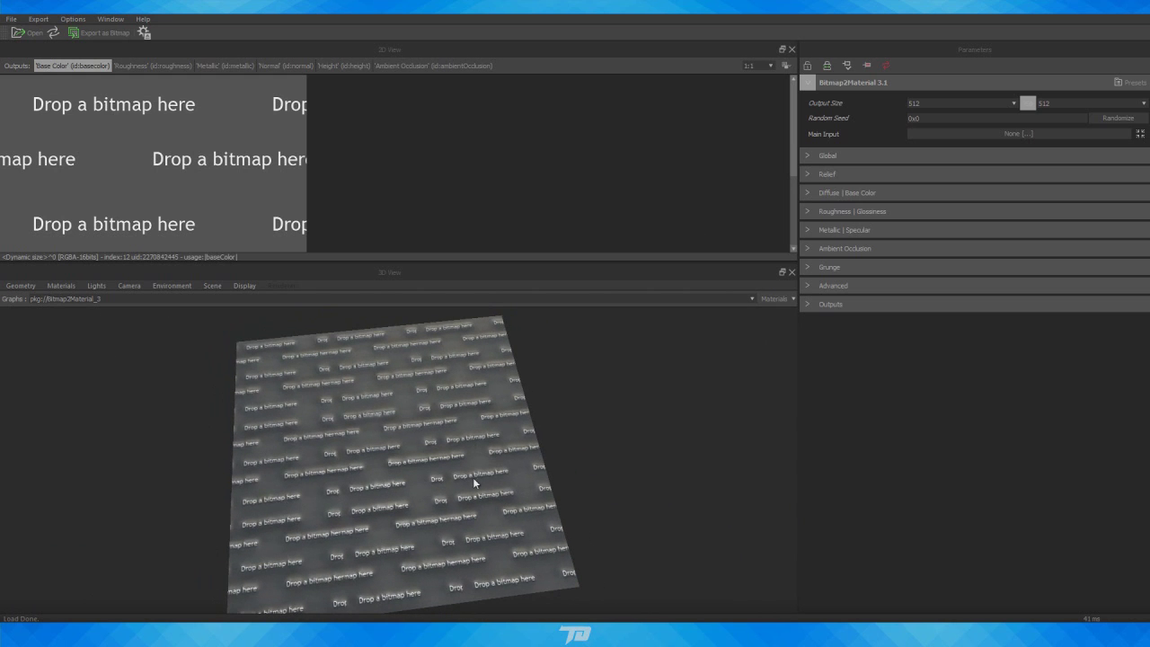
drag(423, 444, 391, 494)
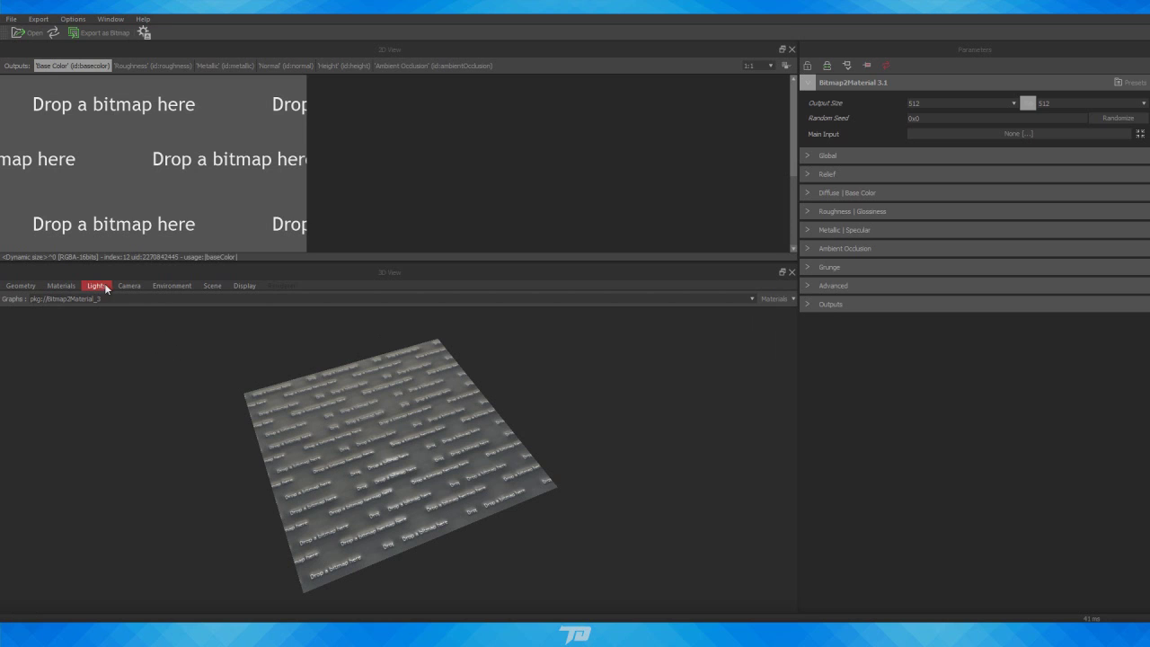
Edit the Default preview material, raising Tiling to about 3, then returning it to 1.000
click(63, 286)
mouse_move(65, 299)
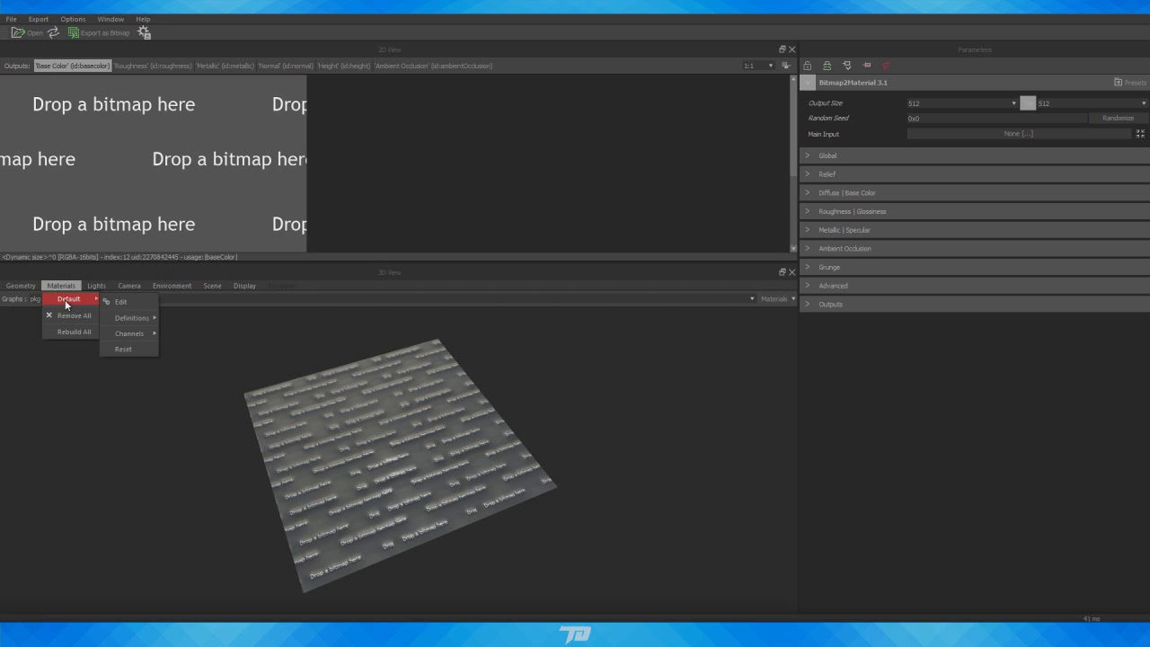
click(132, 301)
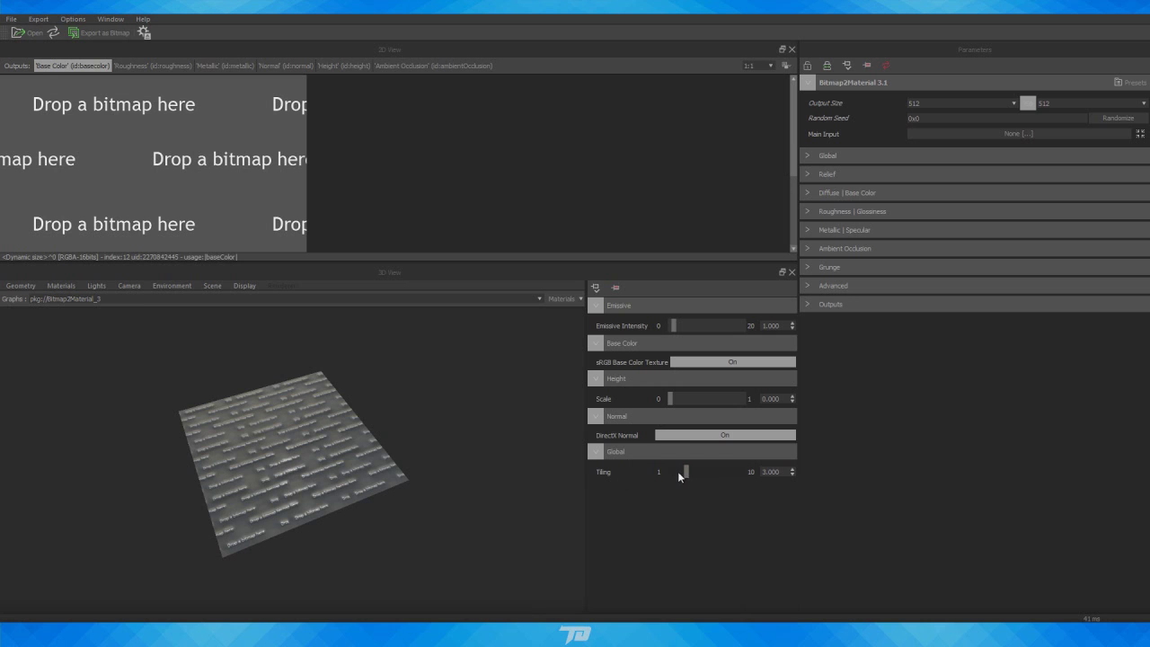
mouse_move(686, 471)
mouse_down()
mouse_move(722, 471)
mouse_move(678, 471)
mouse_up()
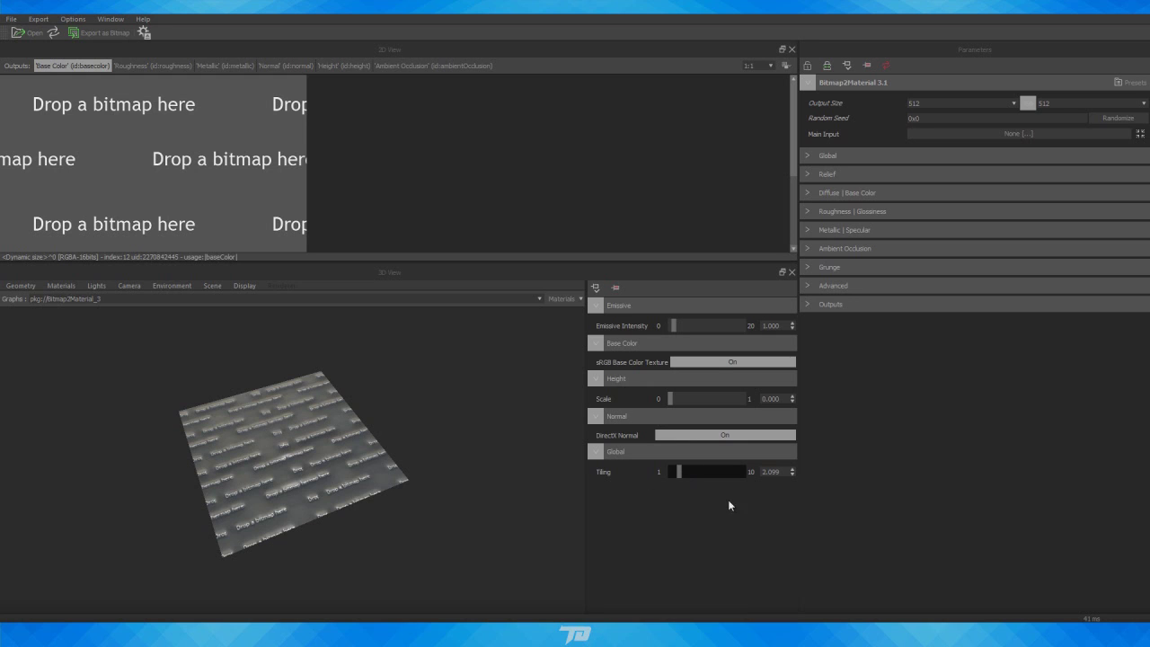
drag(690, 478, 652, 477)
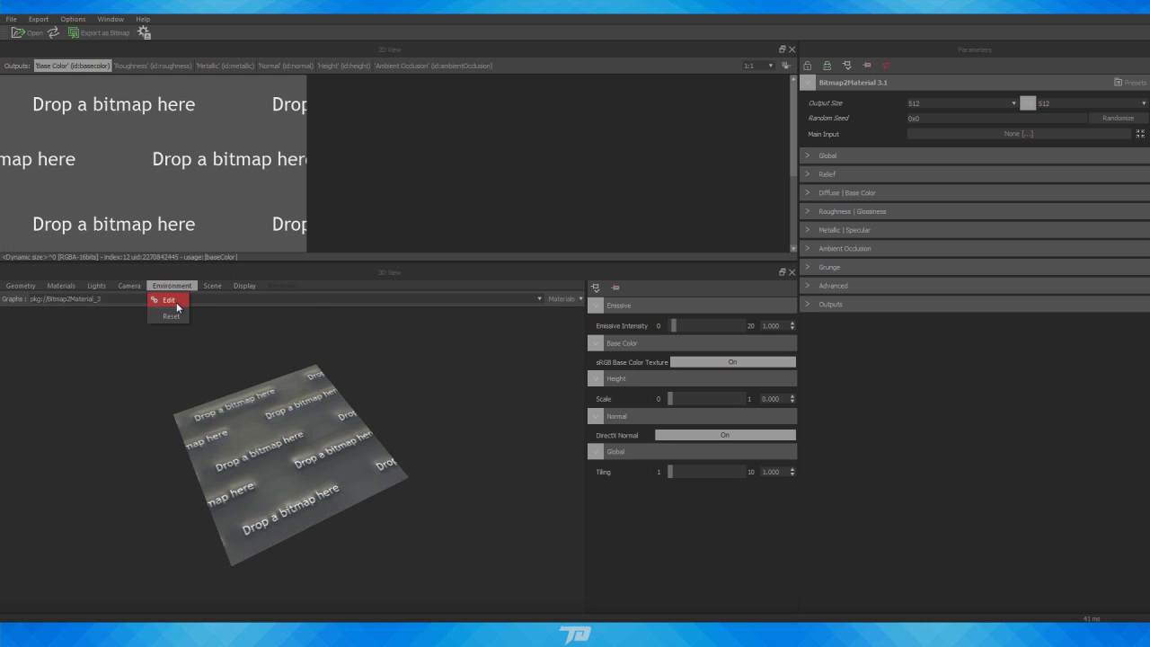
click(177, 305)
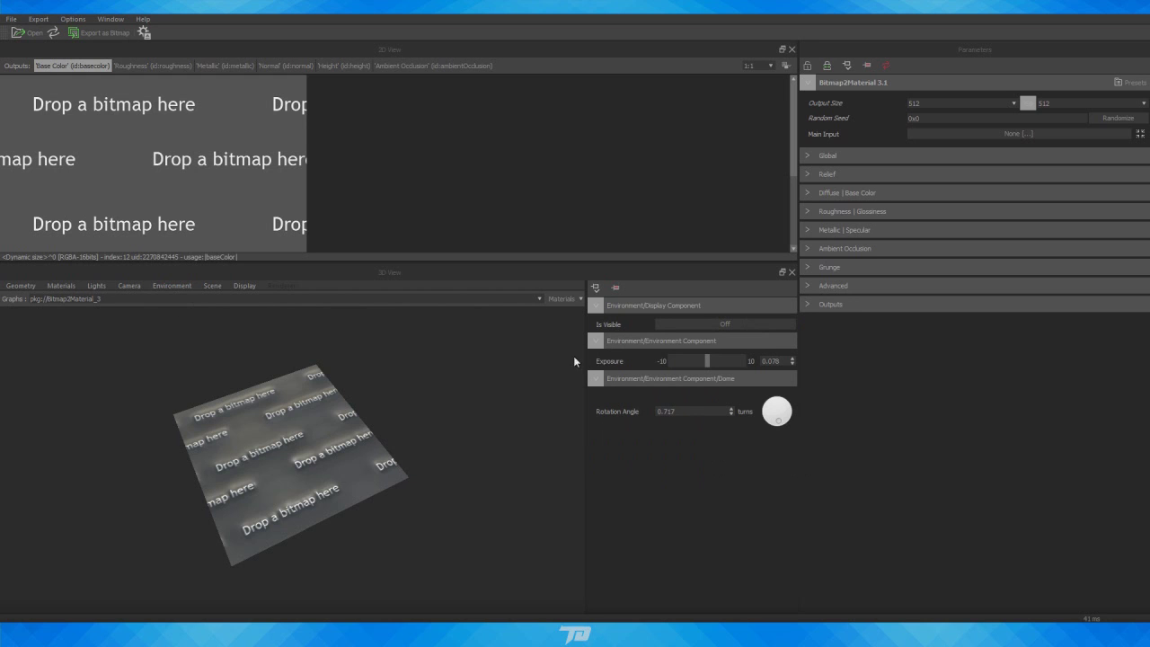
click(714, 327)
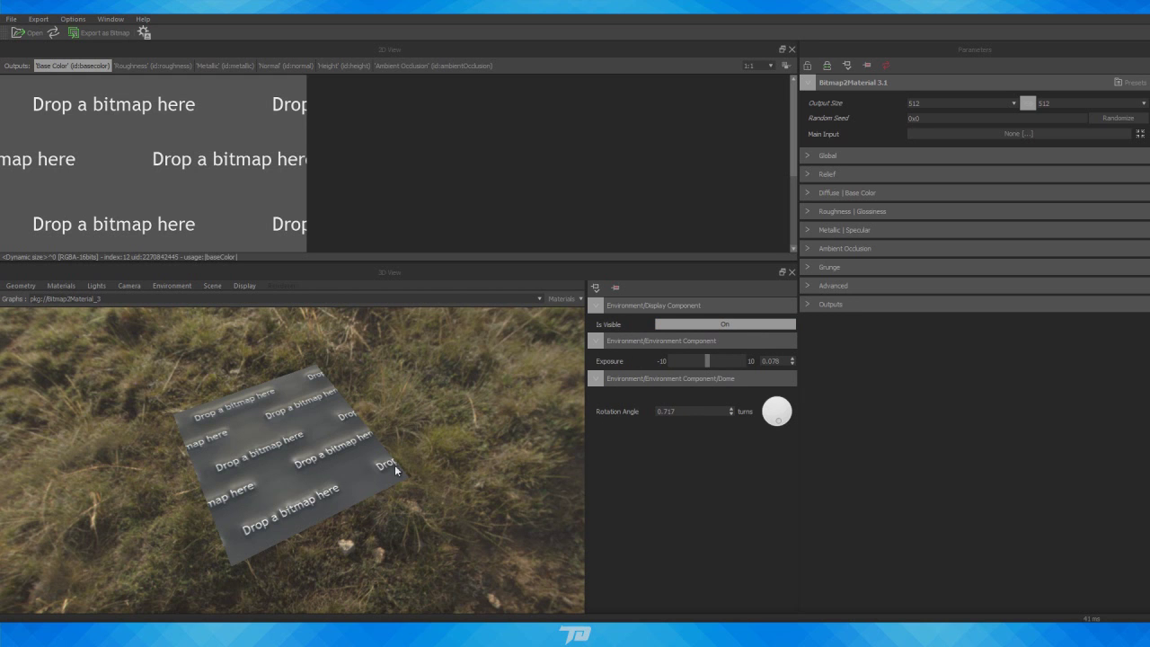
click(718, 326)
drag(293, 465, 233, 486)
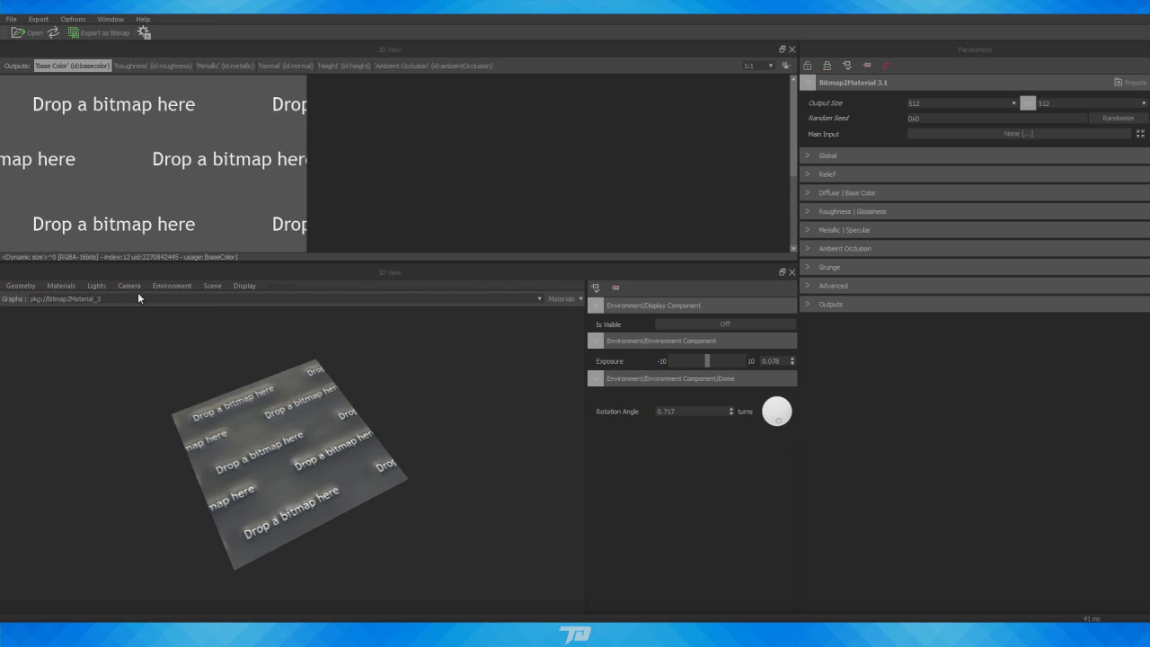
click(61, 287)
mouse_move(69, 301)
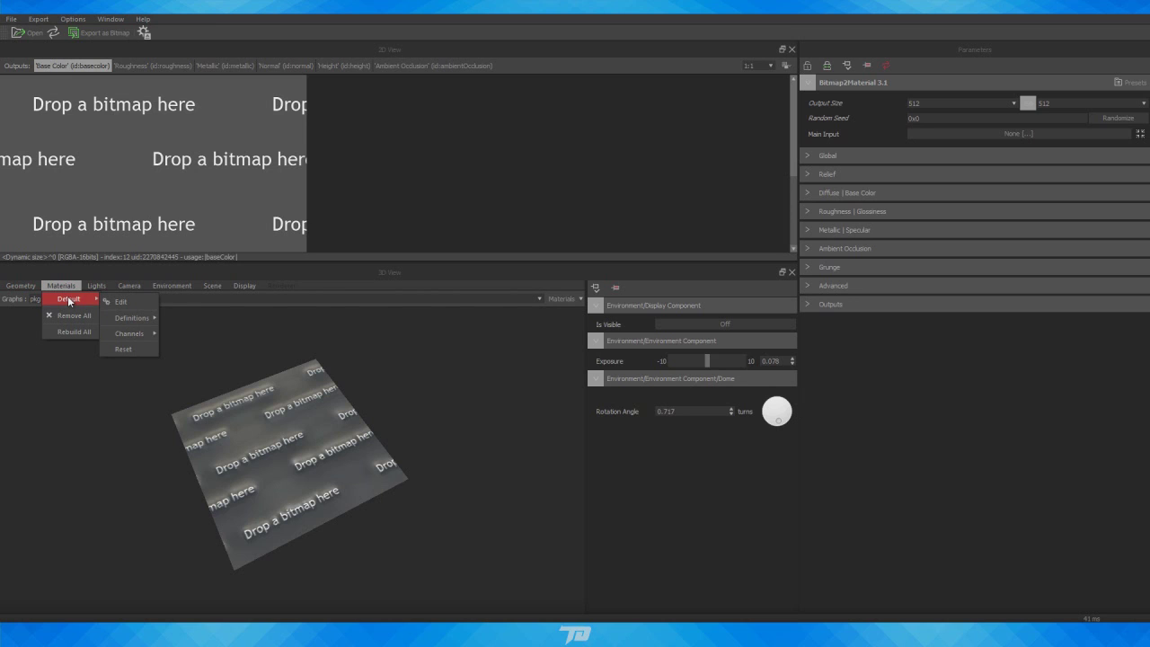
click(116, 300)
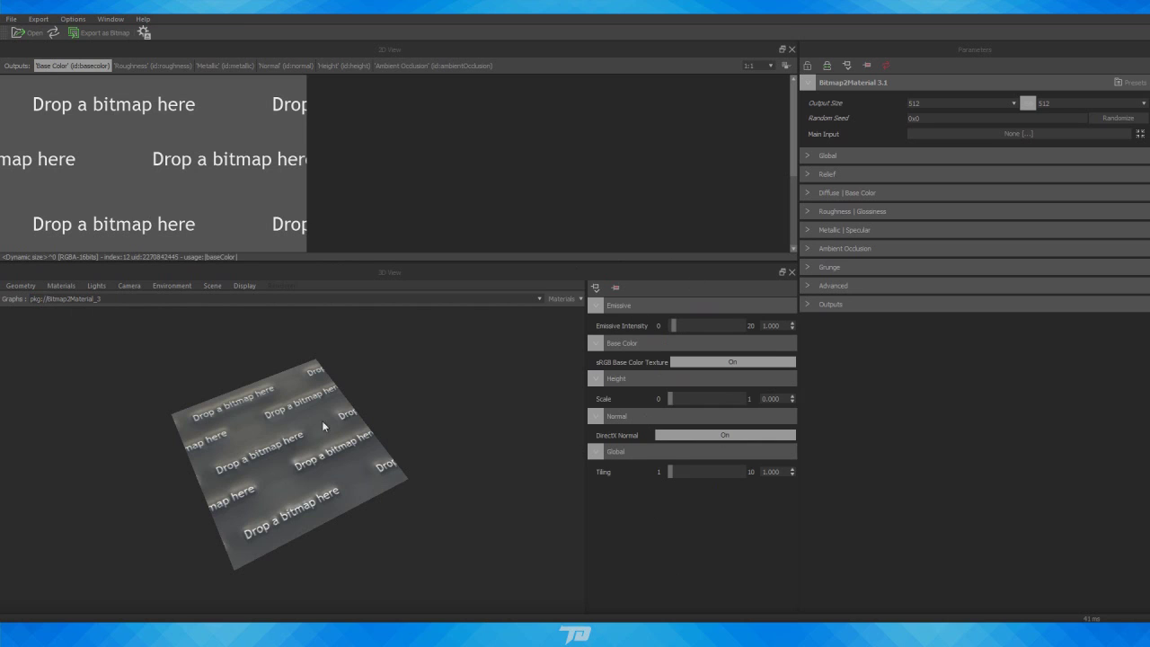
Orbit the 3D view and open the file browser from the Main Input 'None [...]' button
drag(246, 436, 222, 388)
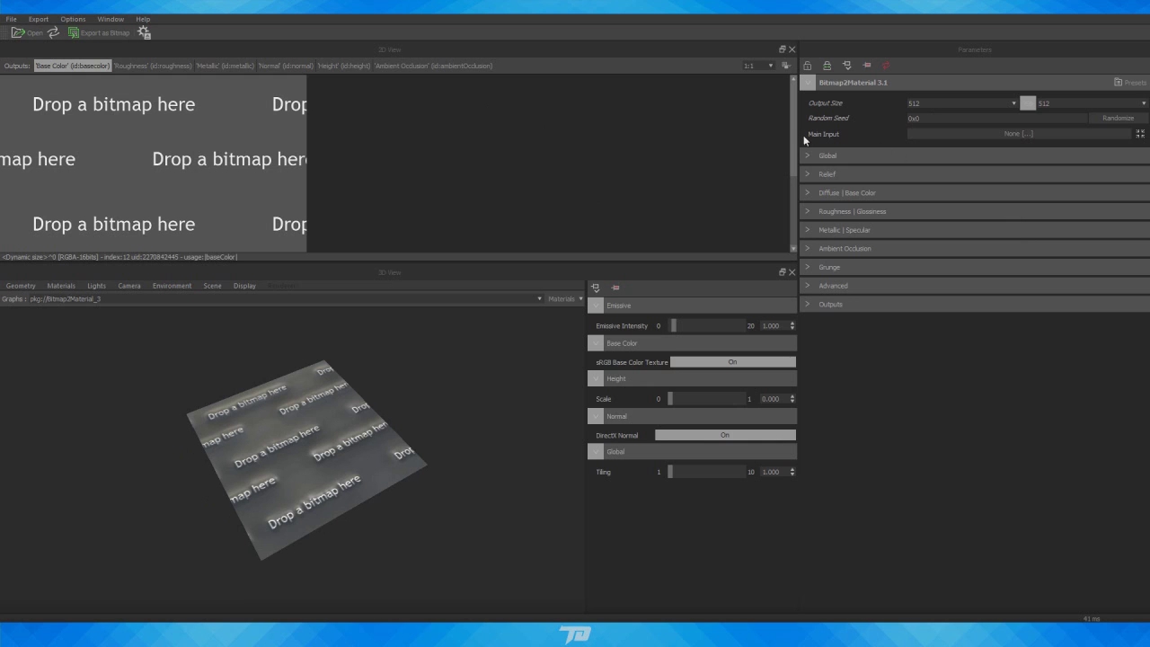
click(1012, 133)
drag(565, 176, 568, 270)
Load pebbles-2k.png as main input, set output size to 2048, and view the Roughness map
click(267, 241)
click(467, 317)
click(926, 103)
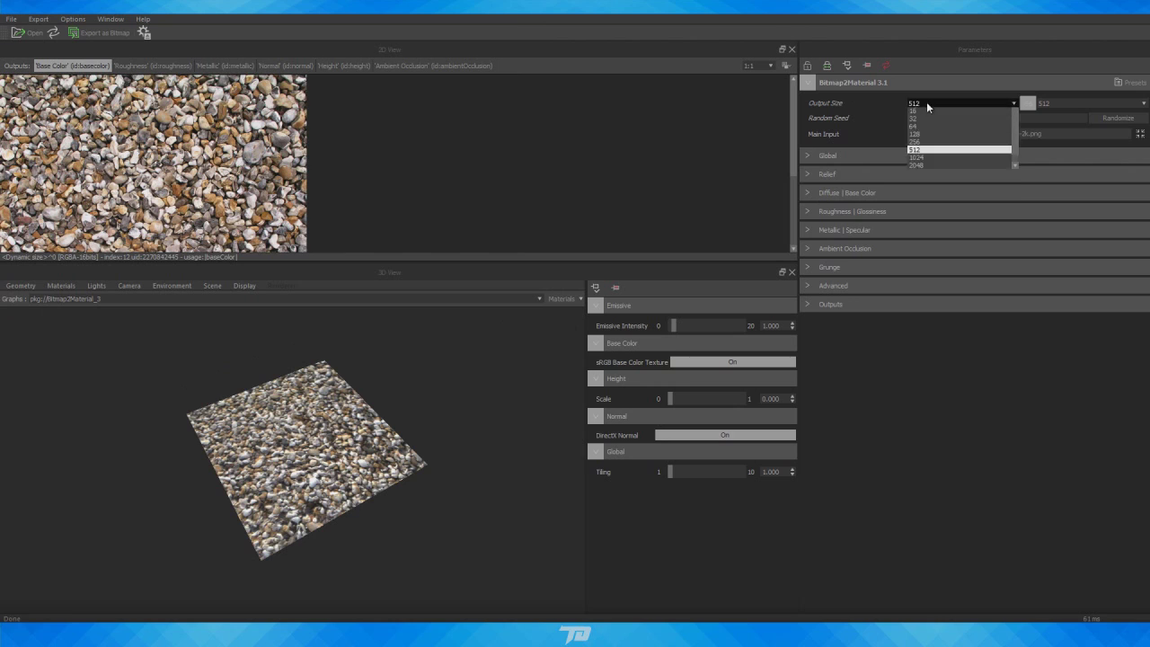
click(934, 192)
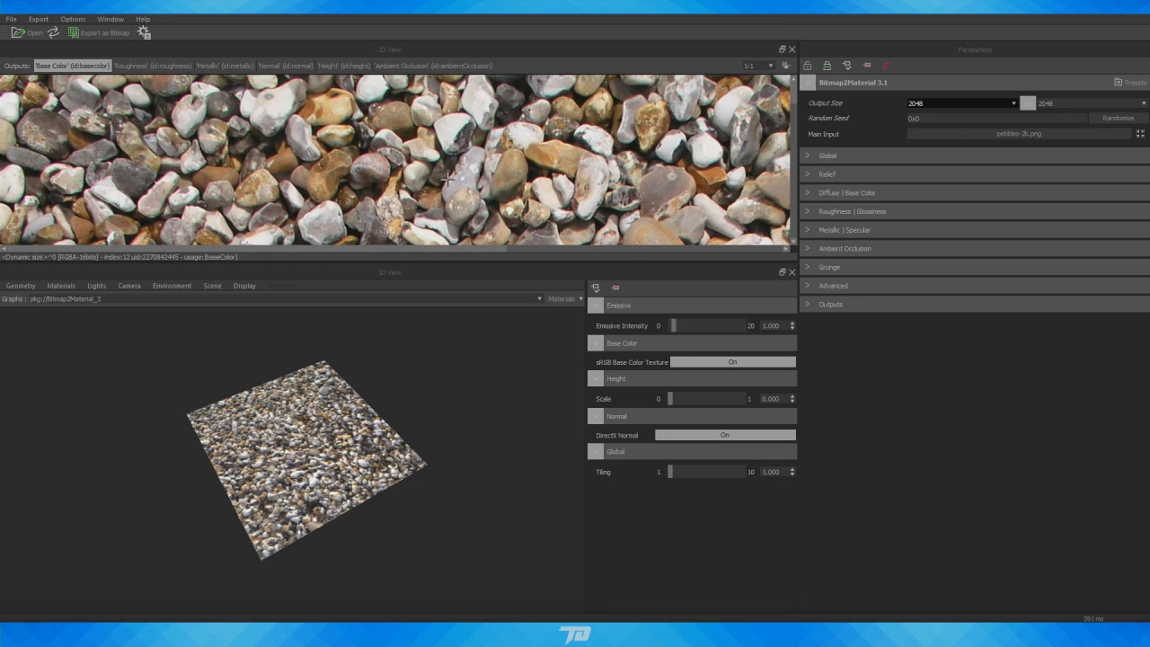
click(153, 65)
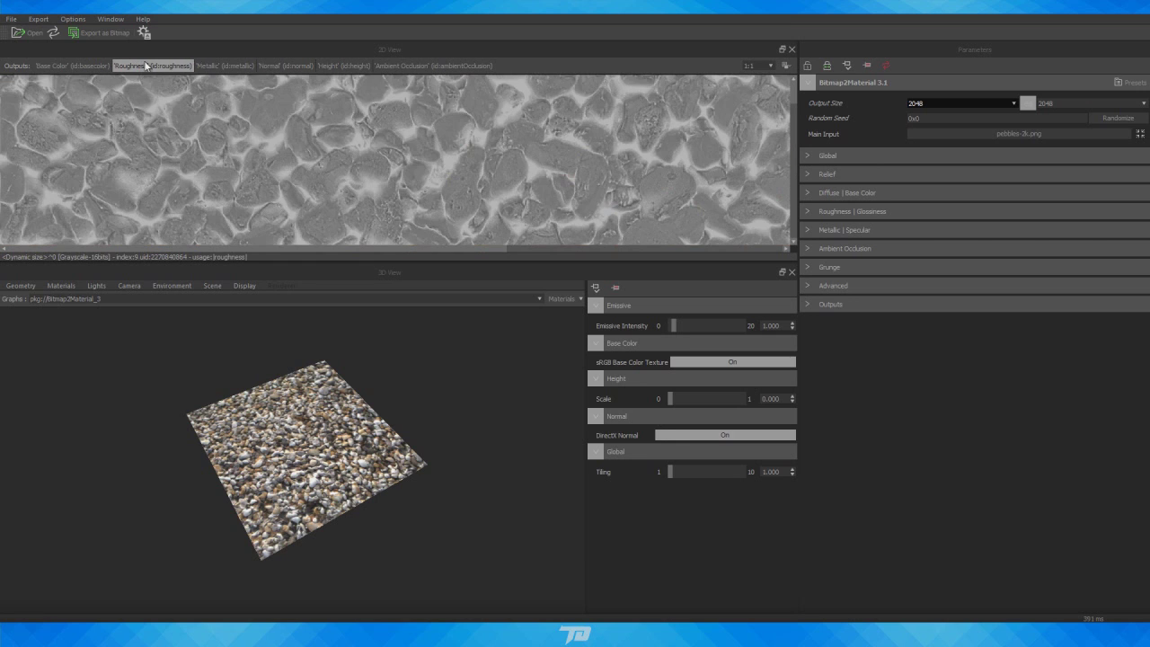
Cycle through the Metallic, Normal, Height and AO maps, return to Base Color, and zoom the 3D view
click(224, 66)
click(284, 66)
click(345, 65)
click(411, 67)
click(346, 67)
click(285, 67)
click(220, 66)
click(157, 67)
click(90, 66)
right_drag(337, 457, 329, 381)
drag(328, 378, 279, 526)
Set the preview Tiling to 2 and inspect the repeated pebbles across the 3D plane
double_click(781, 470)
text(2)
key(Return)
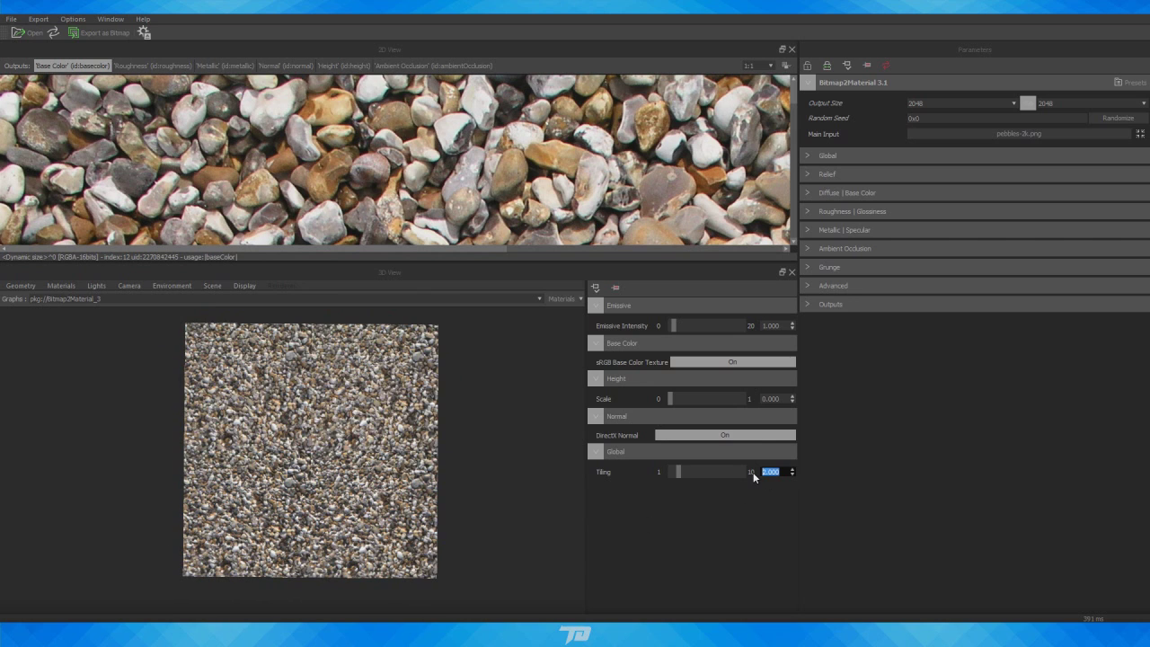
right_drag(351, 475, 366, 398)
scroll(367, 398, up, 10)
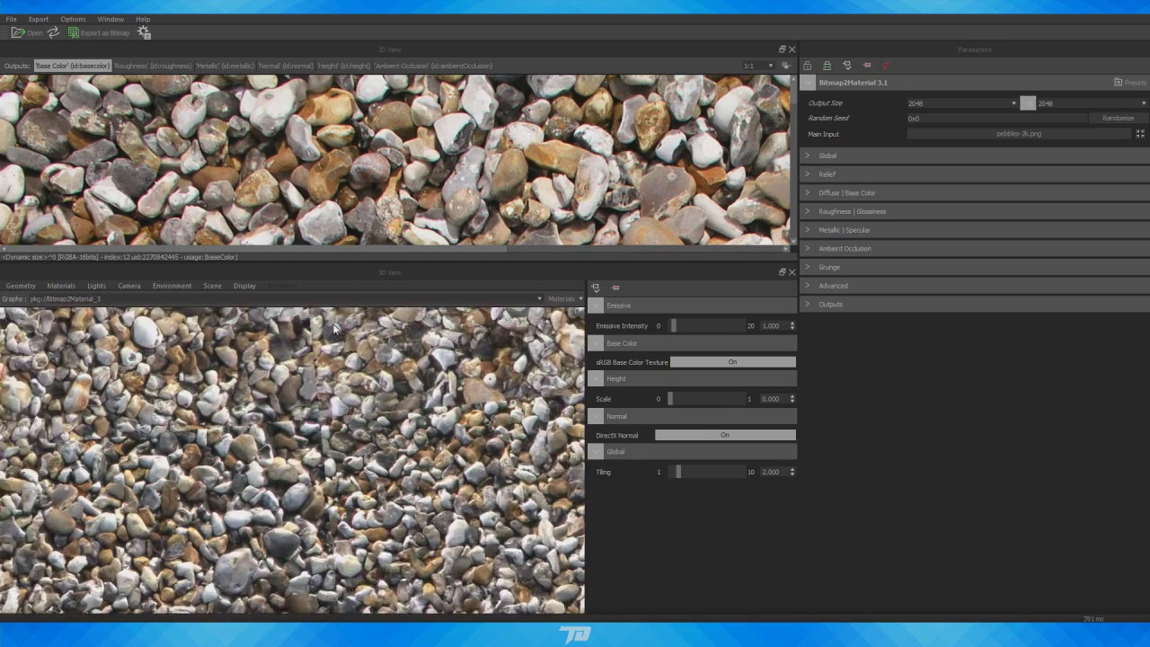
middle_drag(328, 428, 306, 386)
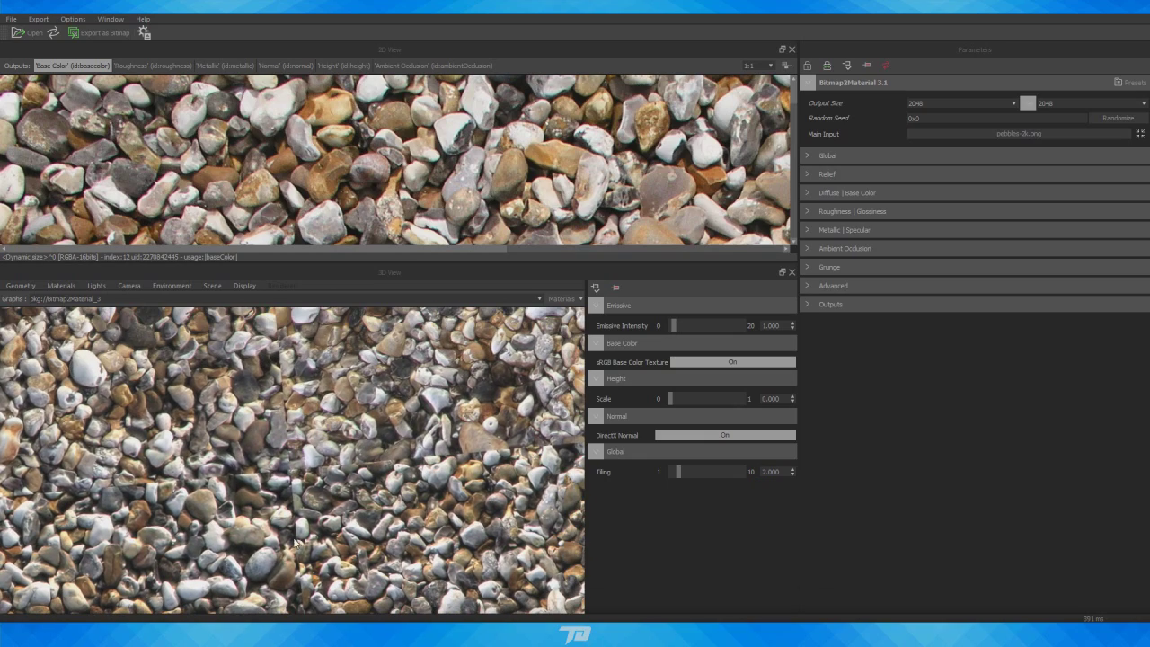
scroll(378, 455, up, 5)
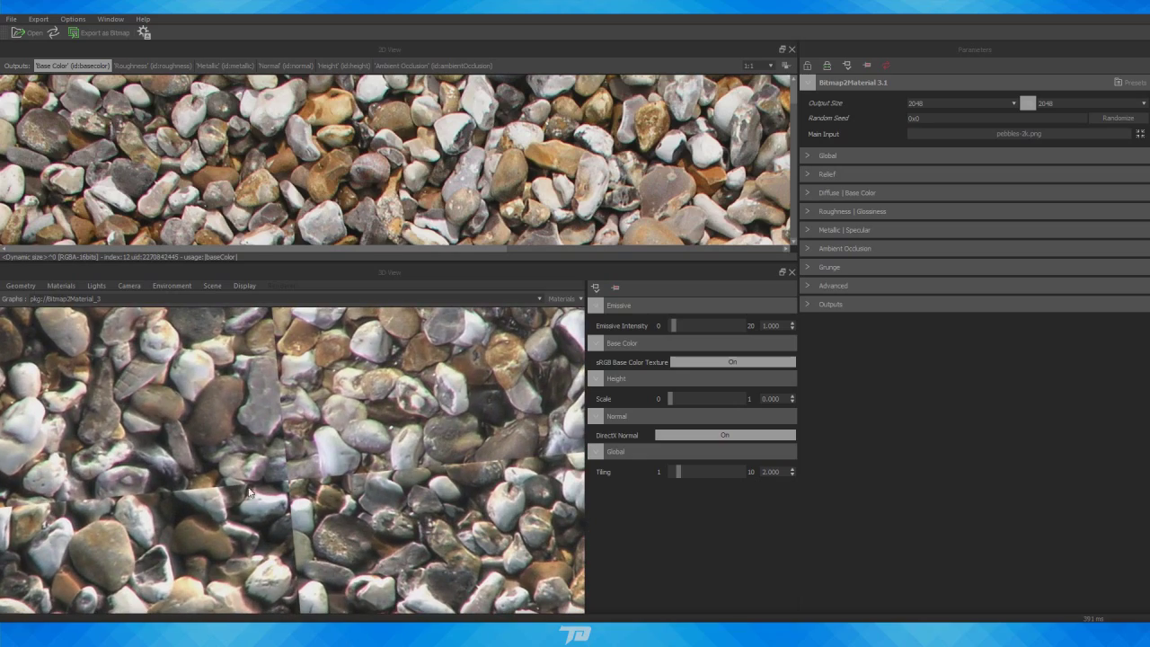
scroll(350, 483, down, 10)
drag(366, 527, 366, 436)
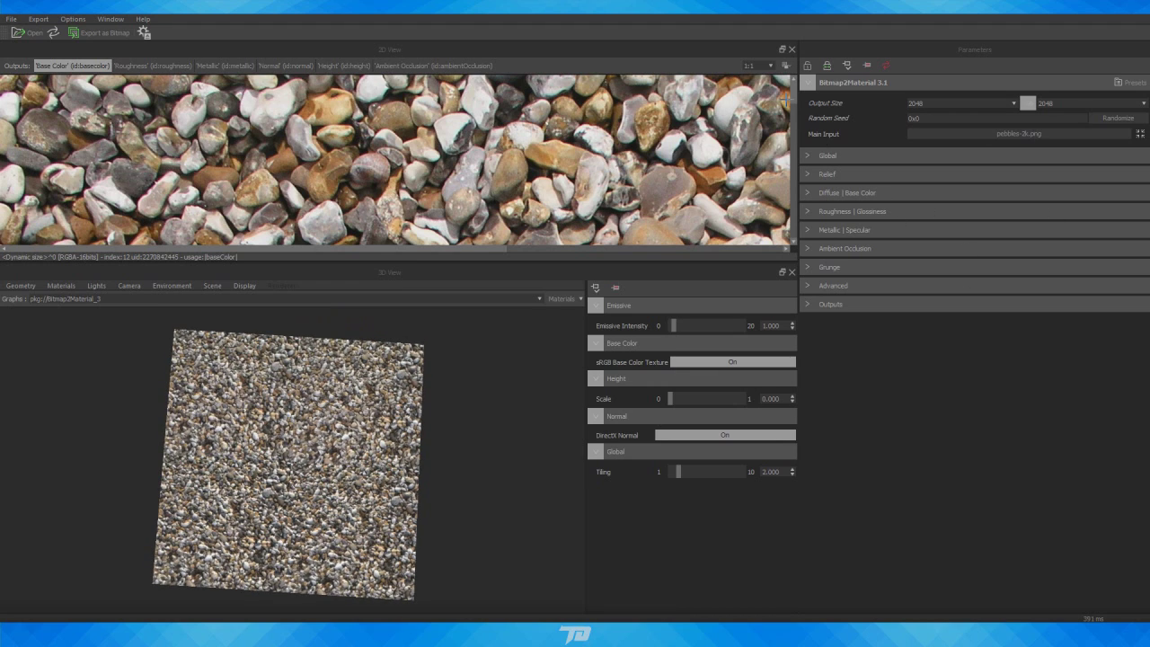
click(809, 83)
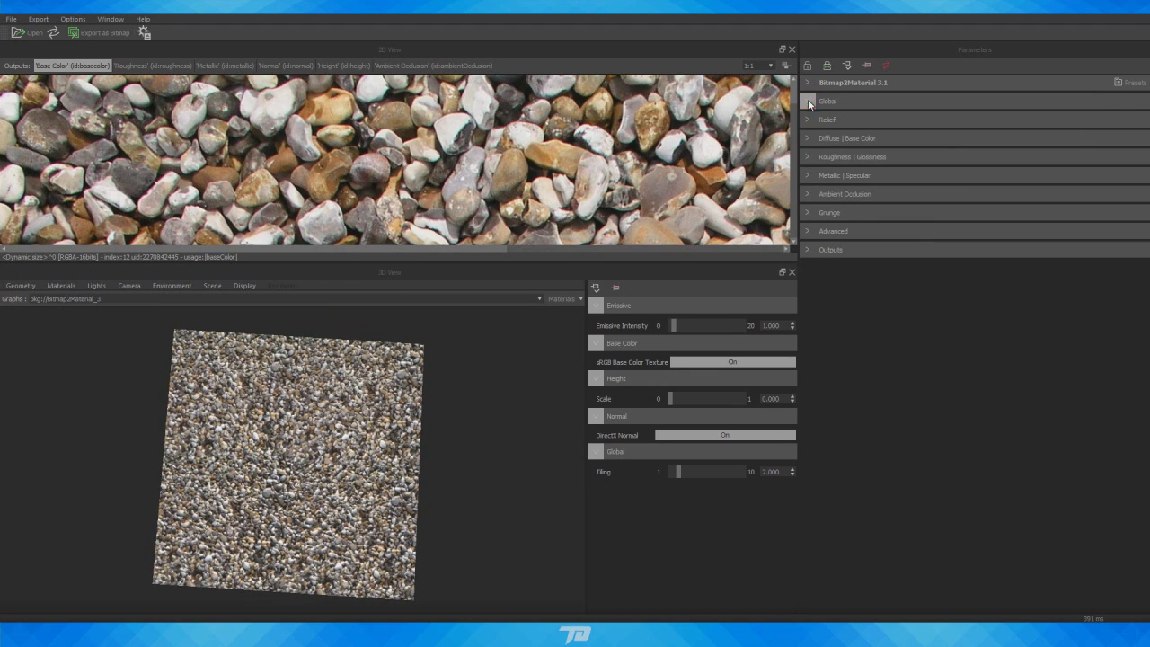
In the Global settings, set Make It Tile to Edges Quincunx
click(808, 101)
mouse_move(377, 480)
mouse_down()
mouse_move(369, 490)
mouse_move(375, 476)
mouse_up()
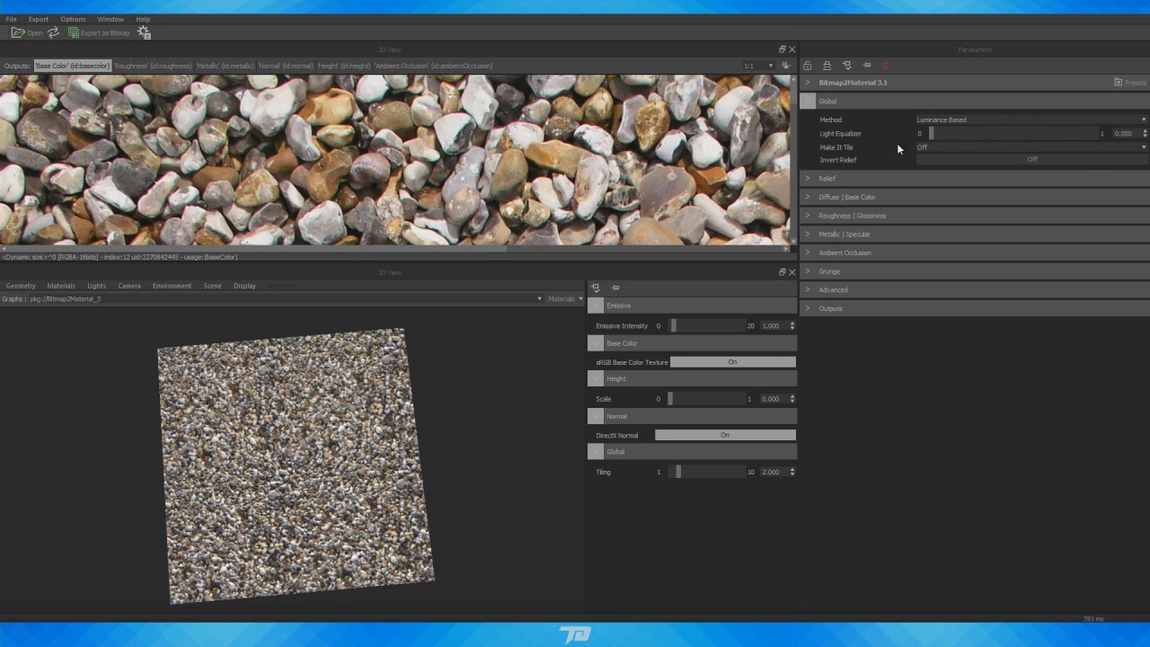
click(1087, 147)
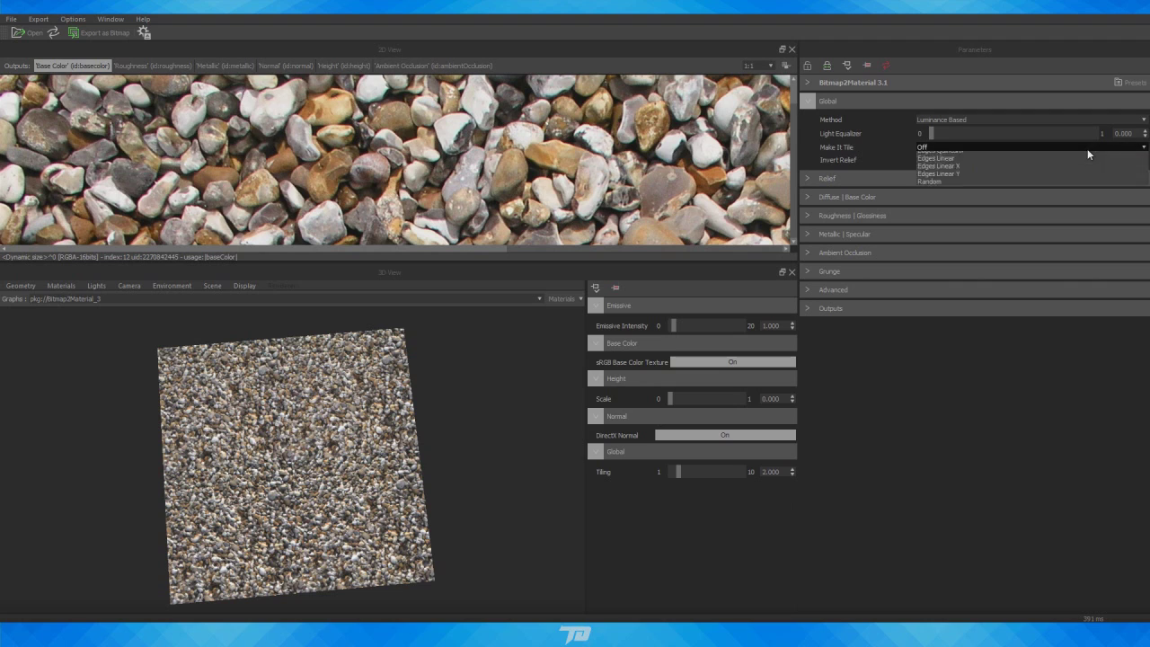
click(986, 162)
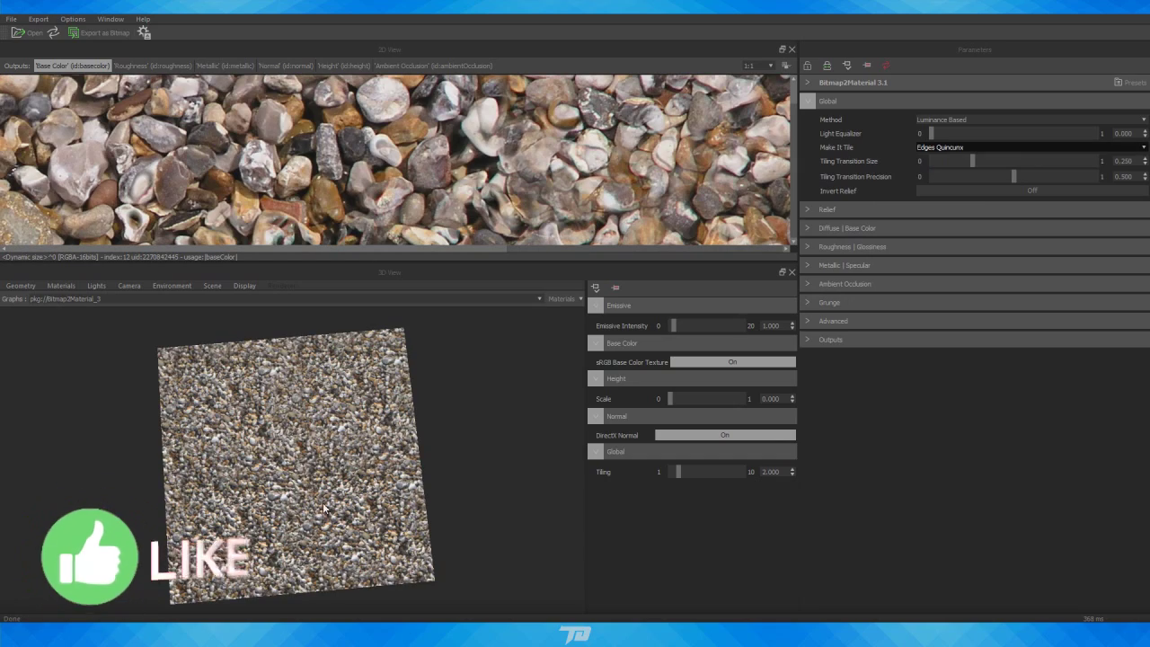
Zoom and orbit the 3D preview to check the pebble tile for visible seams
scroll(325, 503, up, 6)
drag(326, 386, 380, 406)
scroll(381, 406, up, 4)
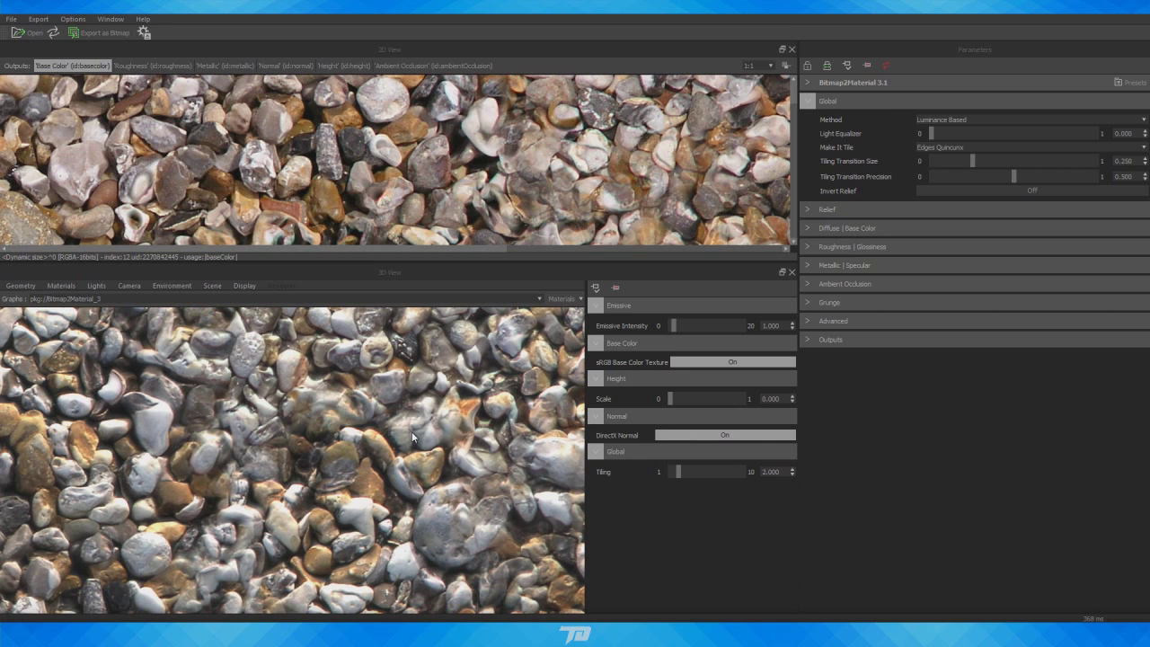
scroll(425, 432, down, 10)
scroll(335, 463, down, 5)
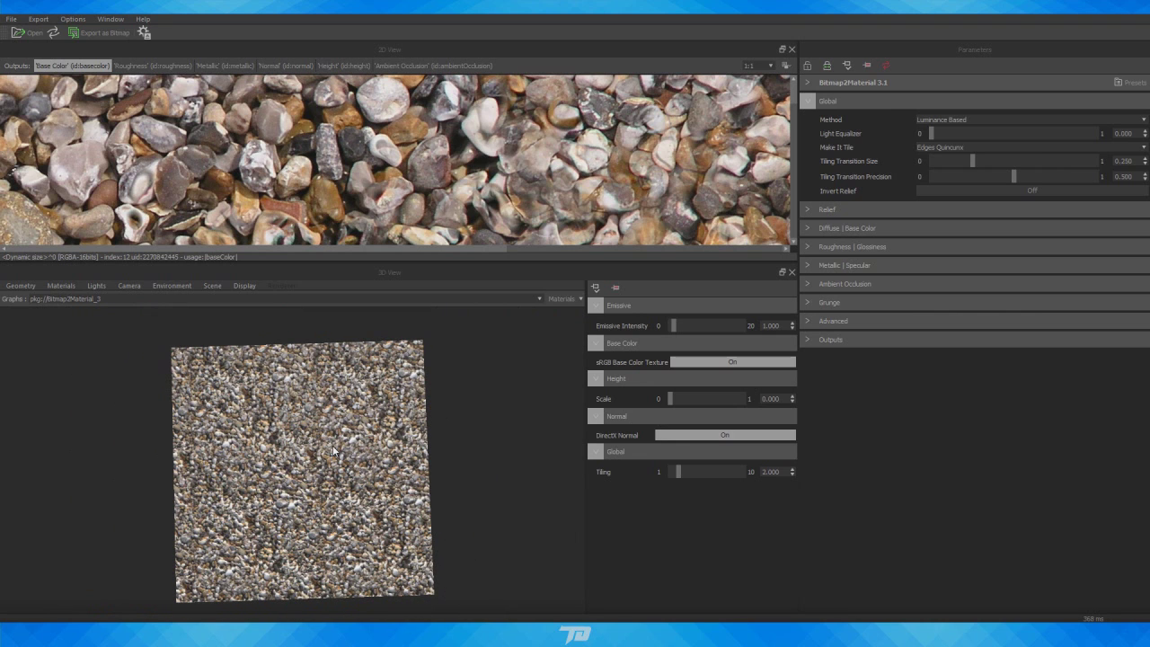
scroll(446, 489, up, 10)
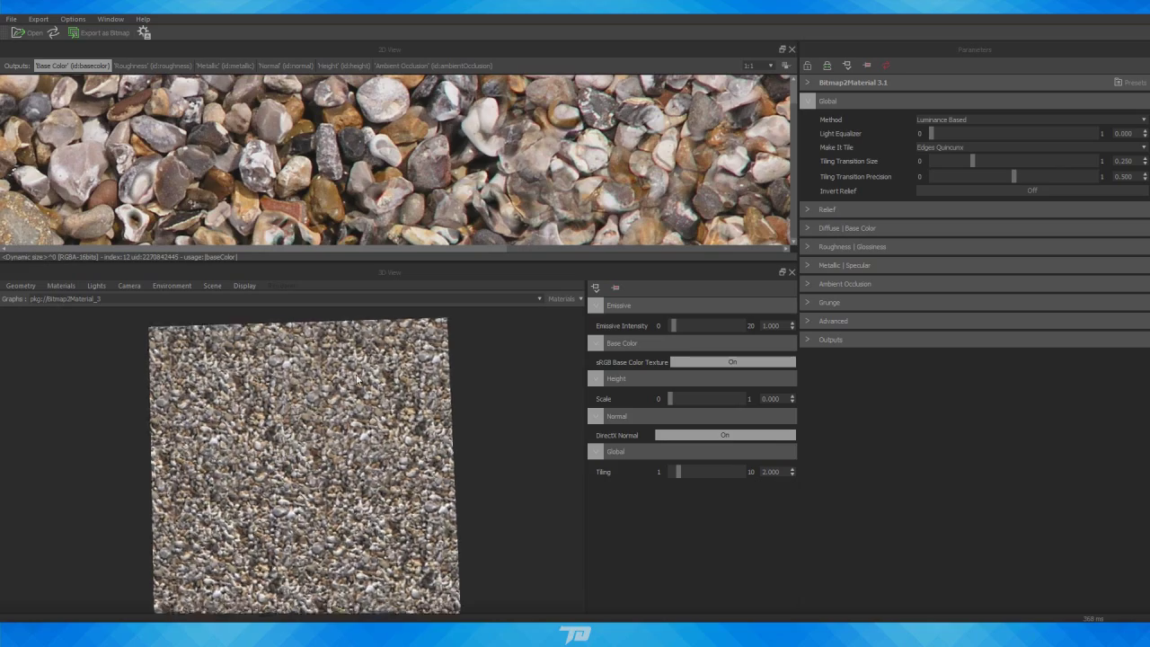
scroll(346, 442, down, 6)
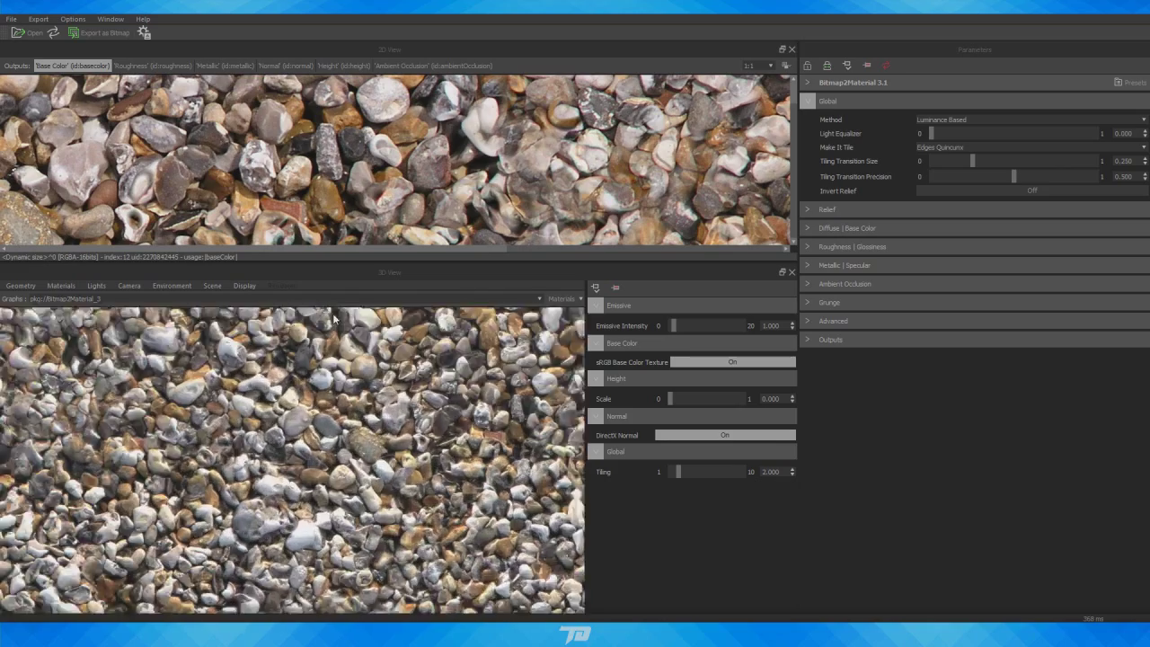
drag(355, 453, 402, 473)
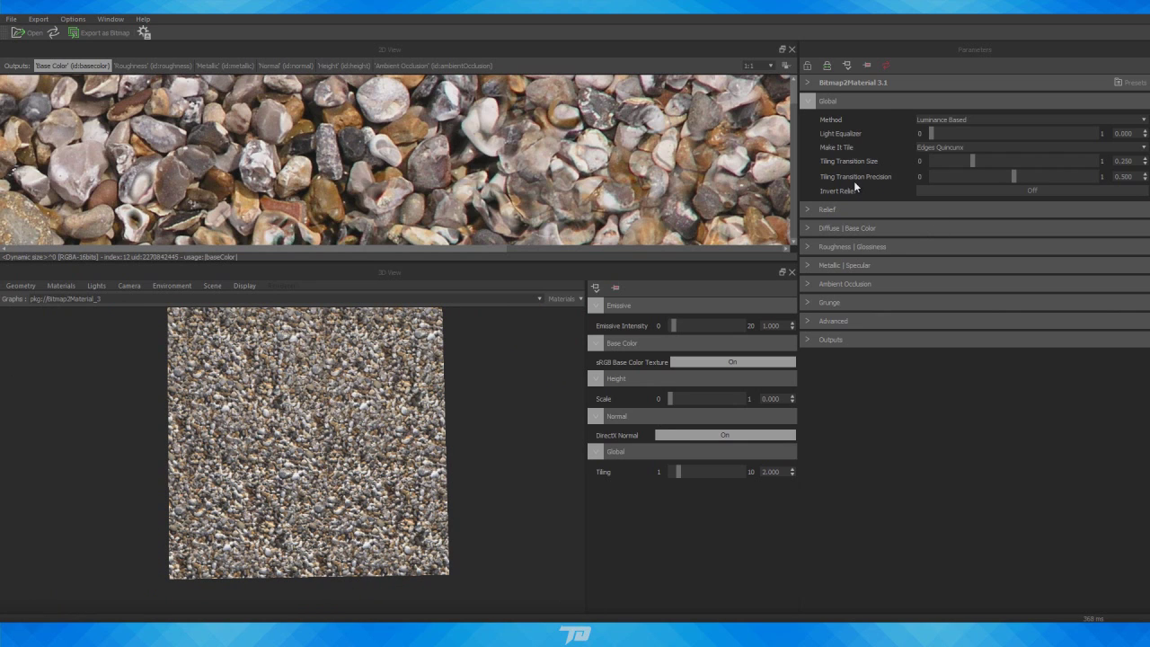
Raise the Tiling Transition Size from 0.250 to 0.355
mouse_move(869, 178)
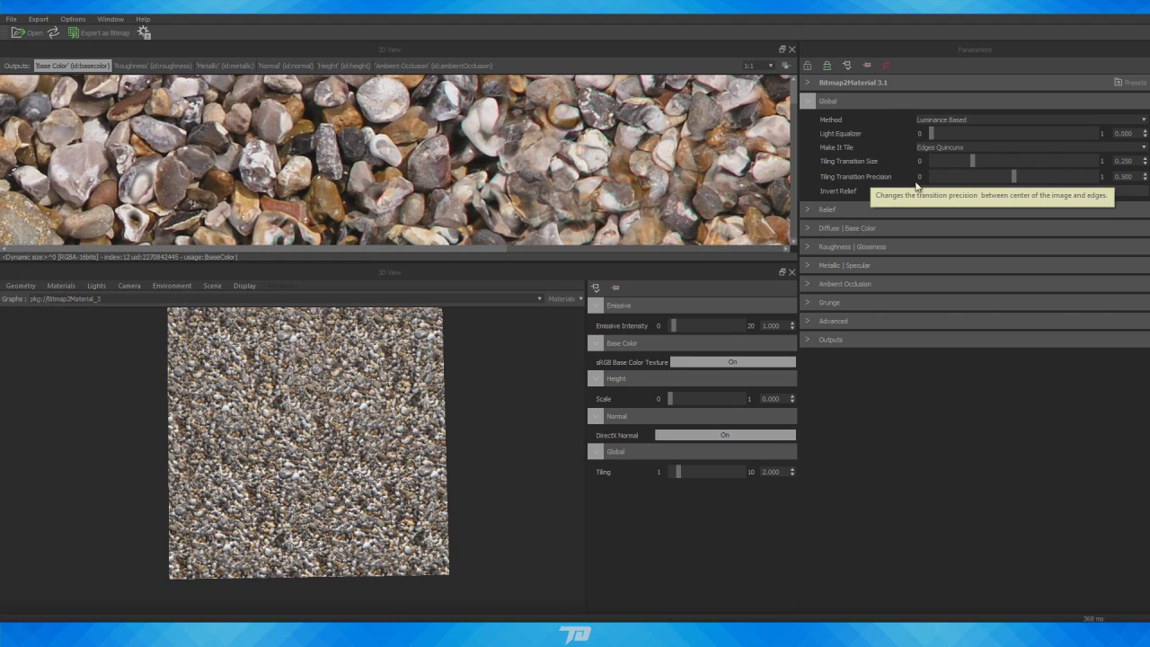
scroll(308, 453, up, 4)
scroll(358, 316, up, 3)
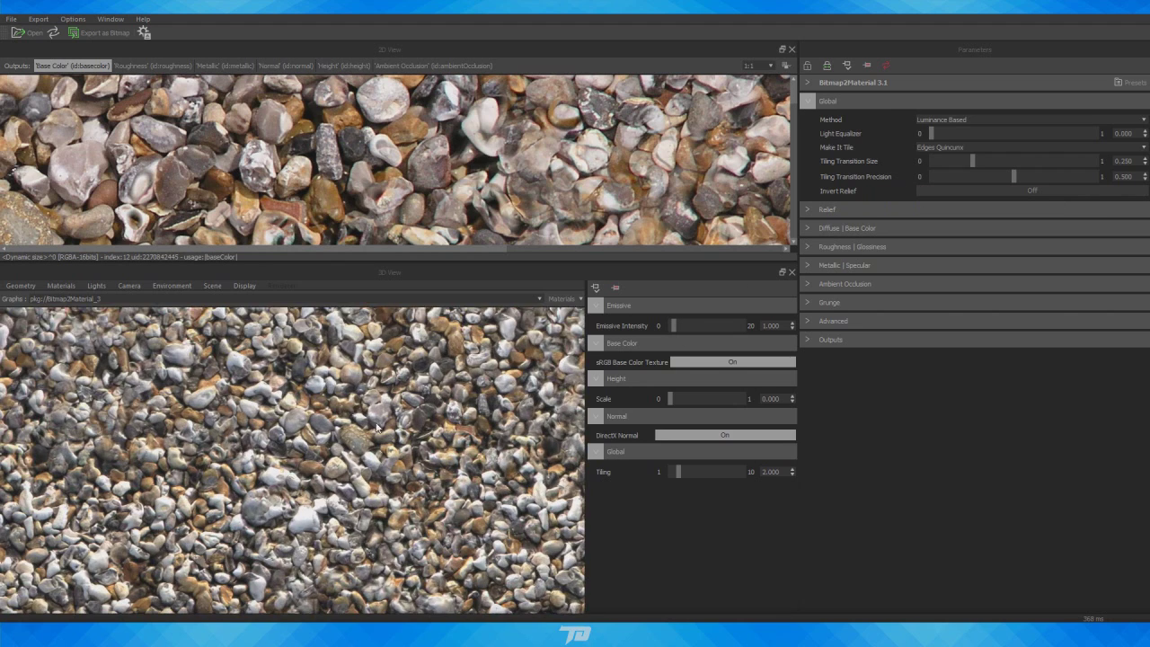
drag(981, 165, 989, 158)
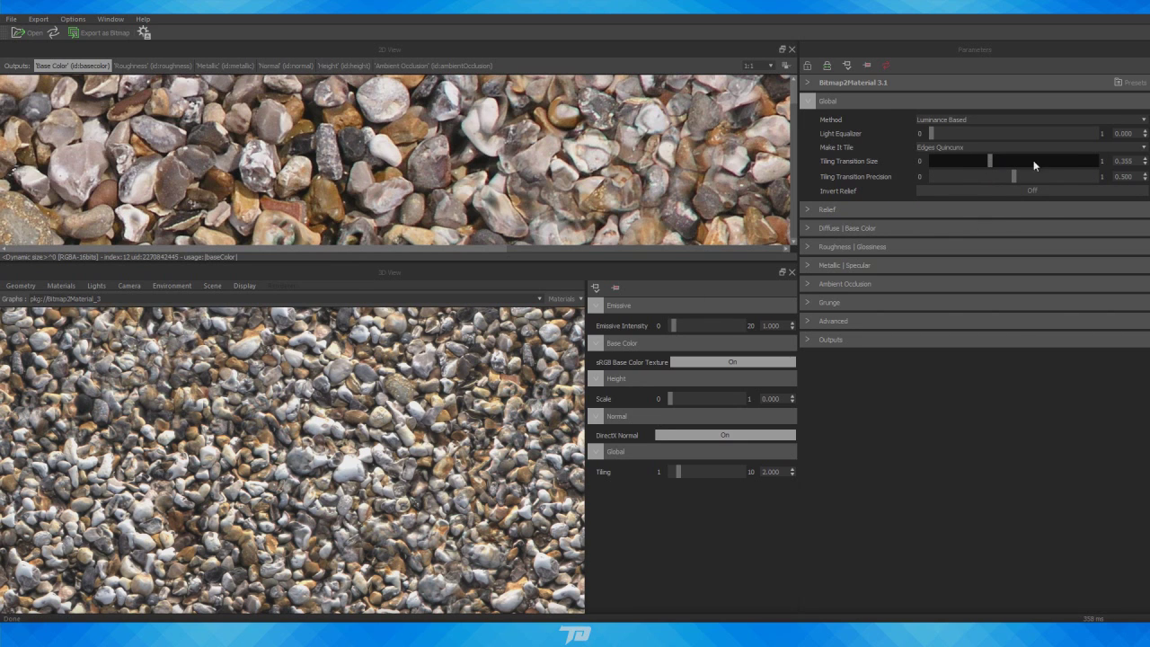
Try several tiling transition sizes and lower Tiling Transition Precision to 0.282
click(1076, 161)
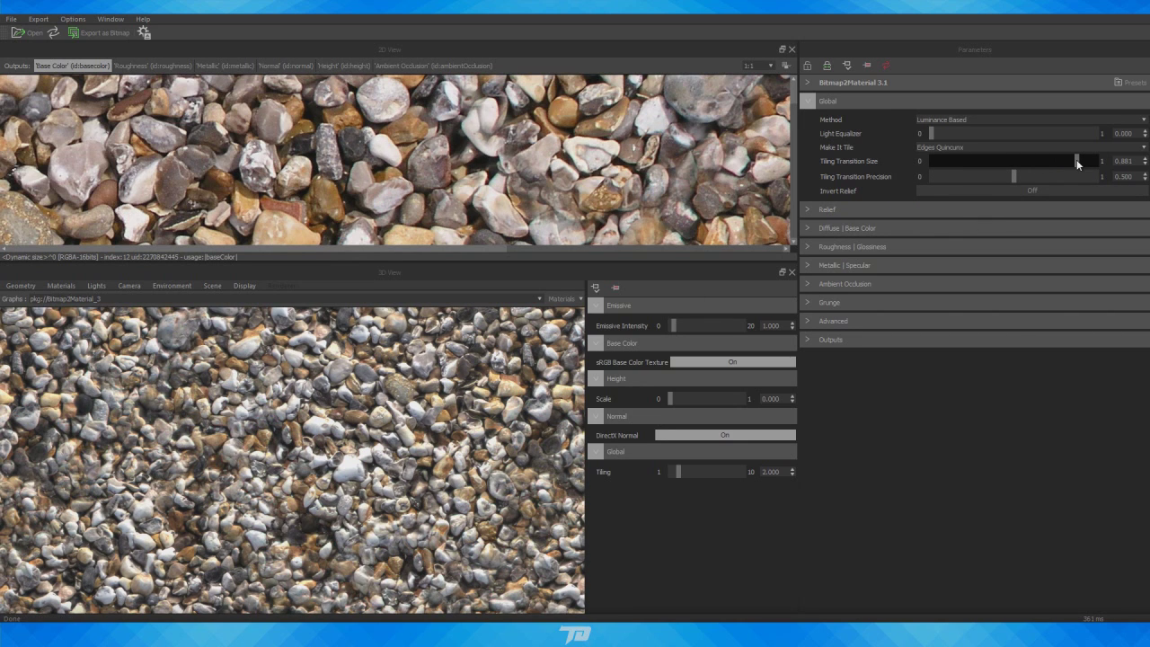
click(1037, 162)
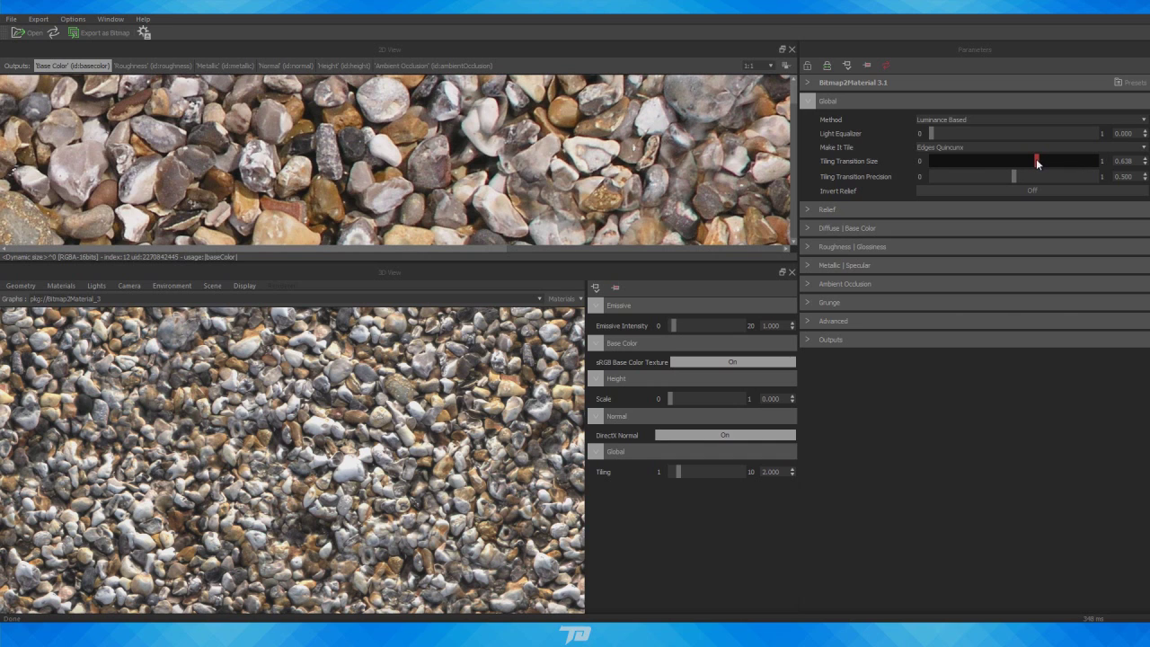
click(1017, 161)
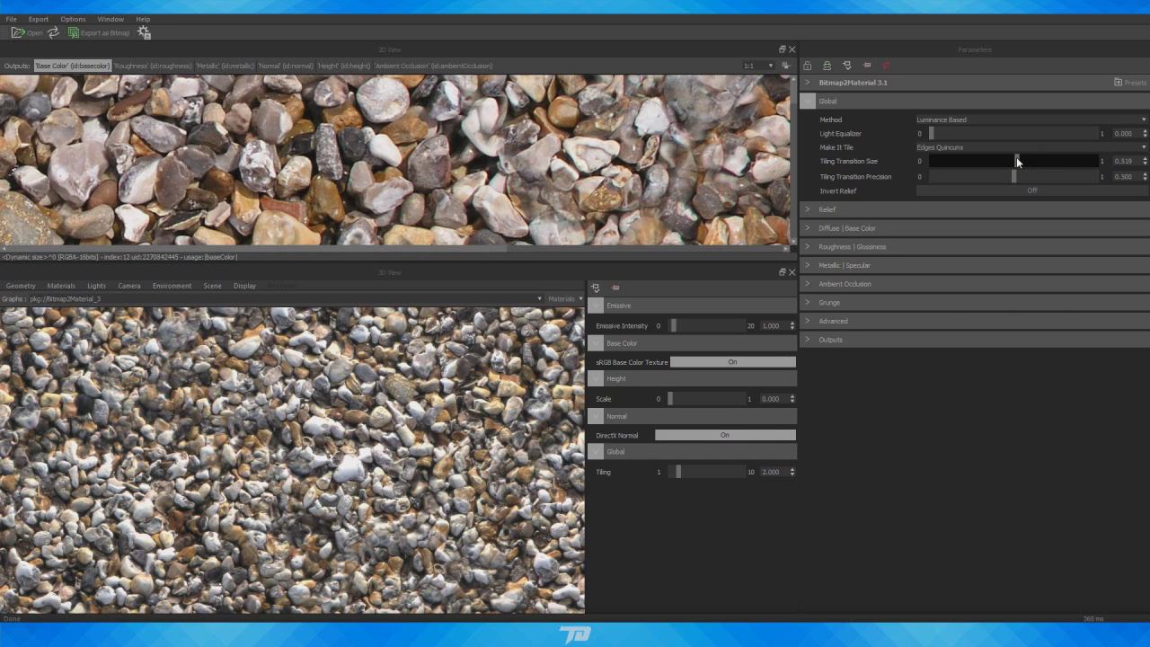
click(1057, 176)
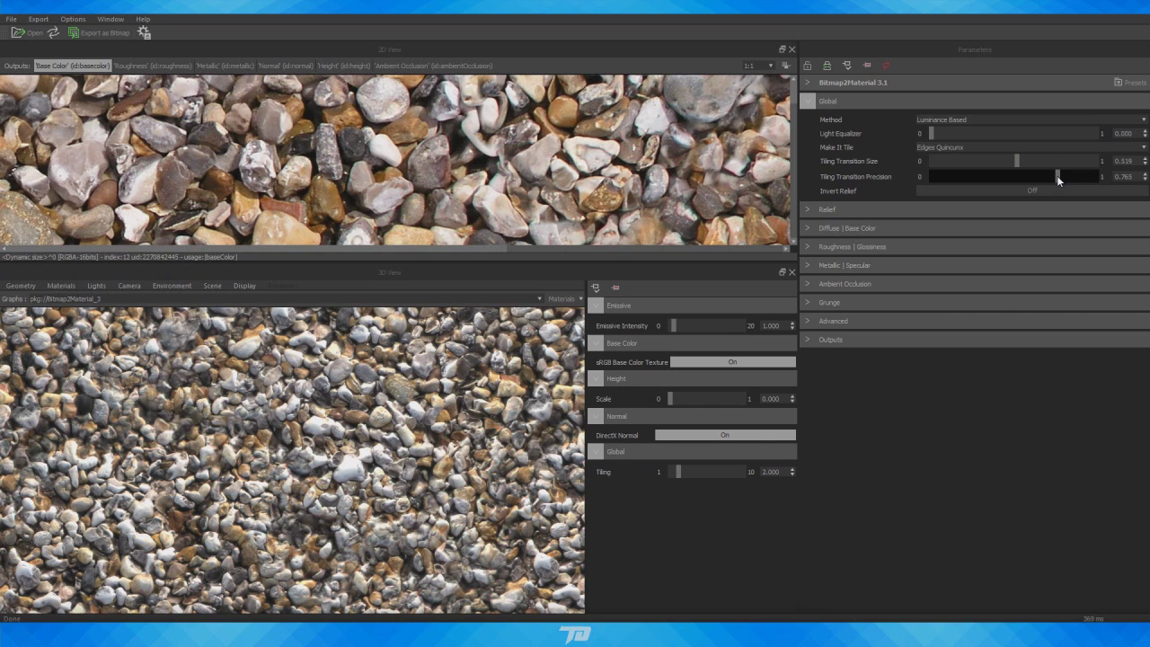
click(960, 176)
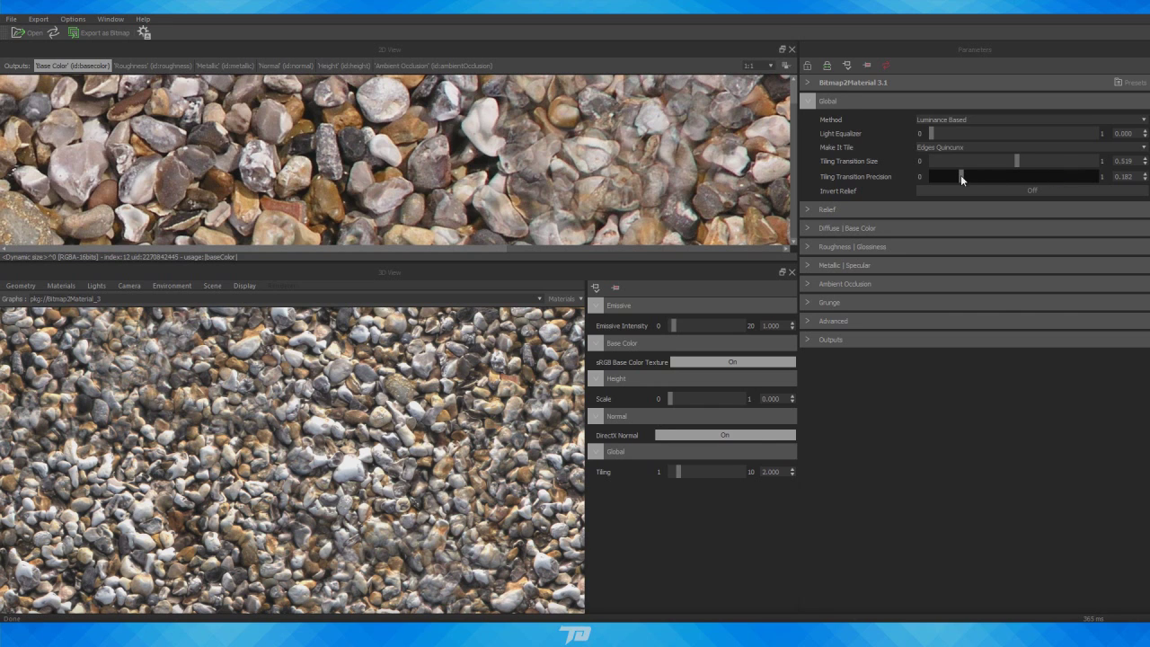
click(977, 176)
Settle Tiling Transition Size at 0.515 and inspect the tiling in the 3D preview
click(1035, 161)
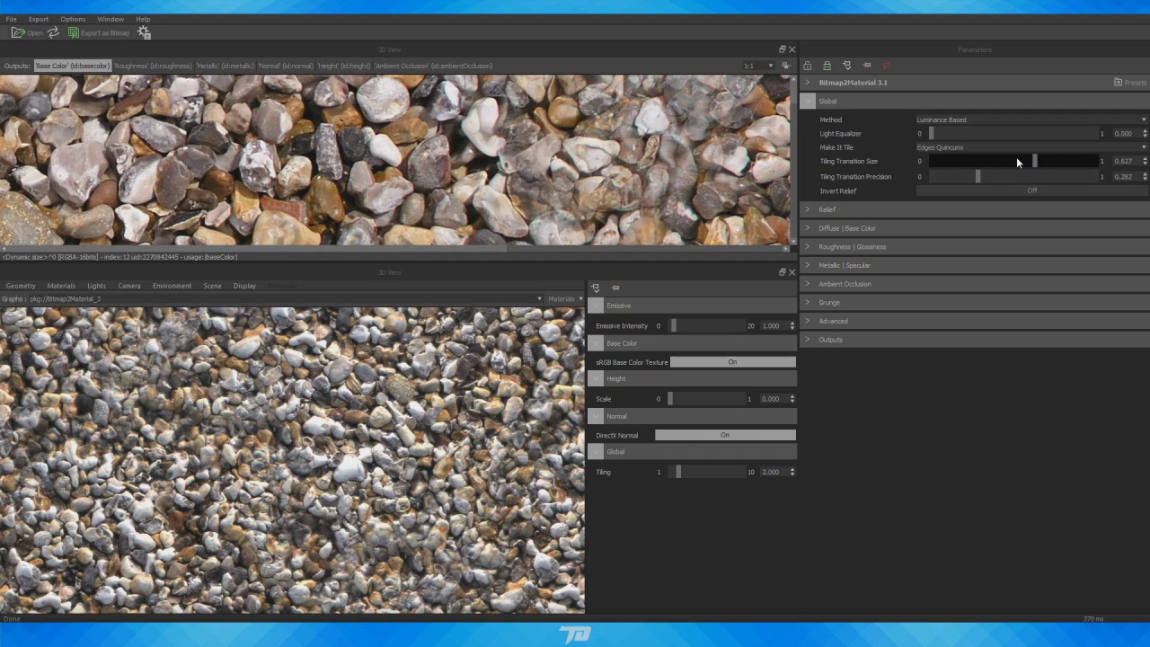
click(1017, 162)
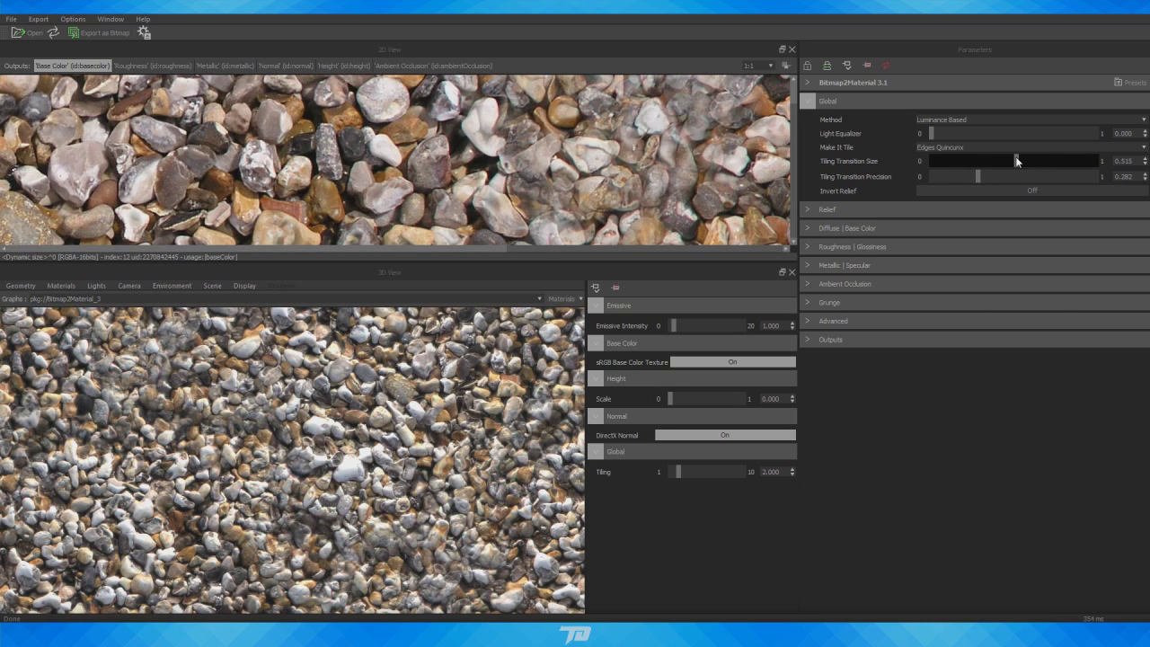
drag(519, 435, 336, 514)
scroll(336, 513, up, 5)
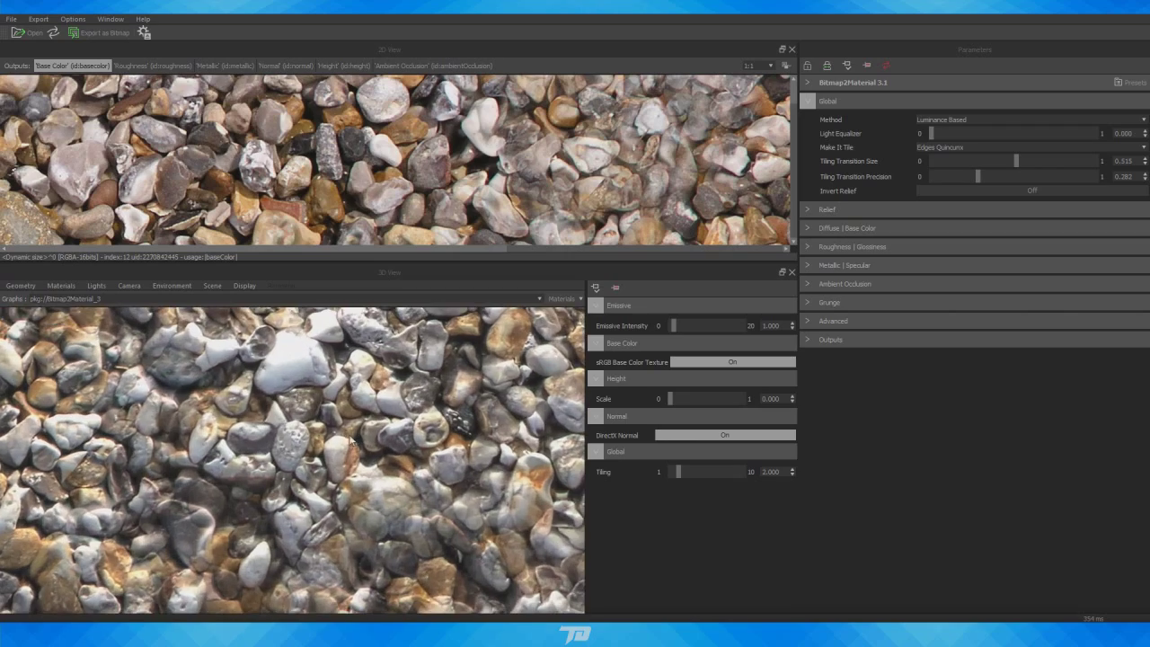
scroll(390, 468, down, 6)
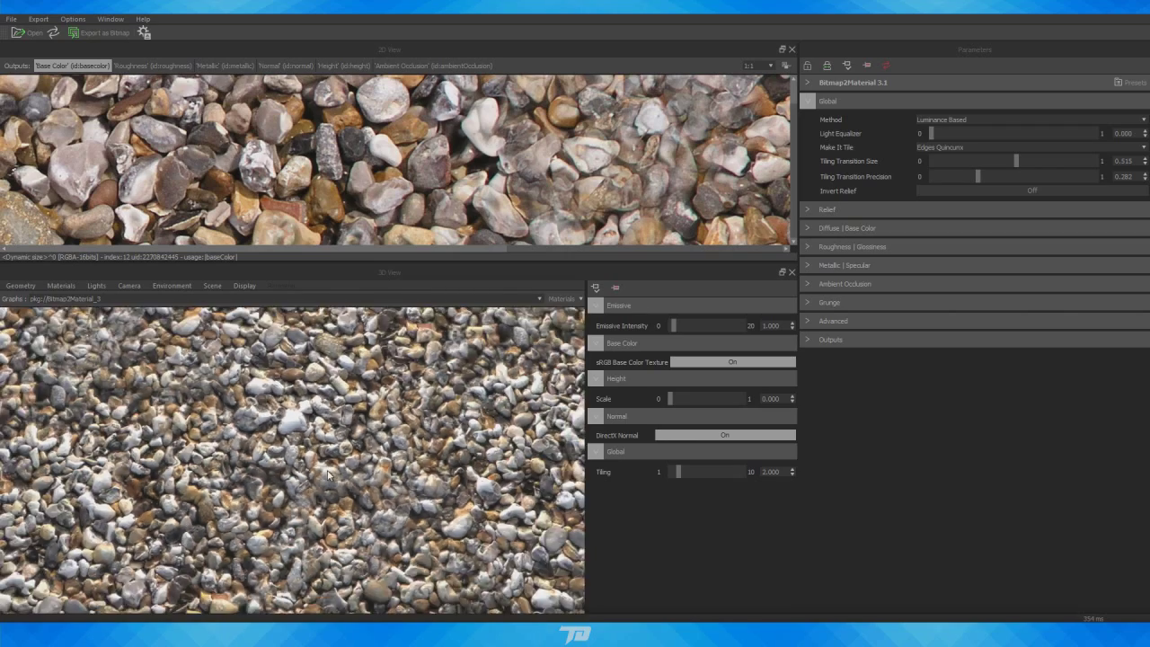
key(f)
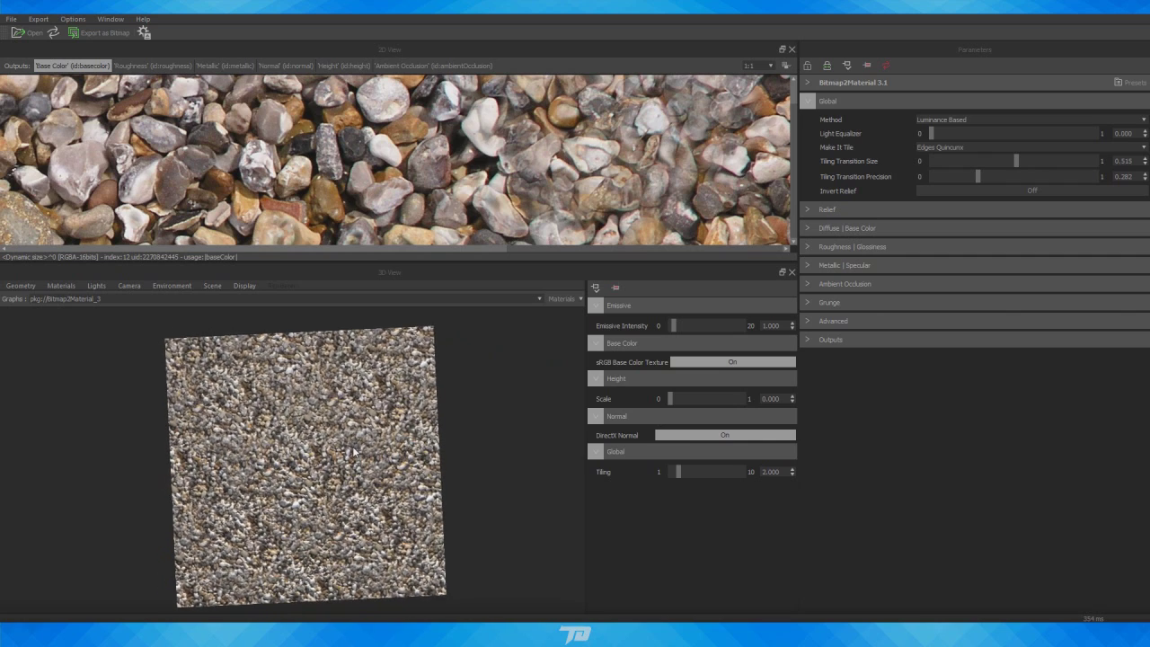
scroll(356, 456, up, 2)
scroll(382, 436, down, 2)
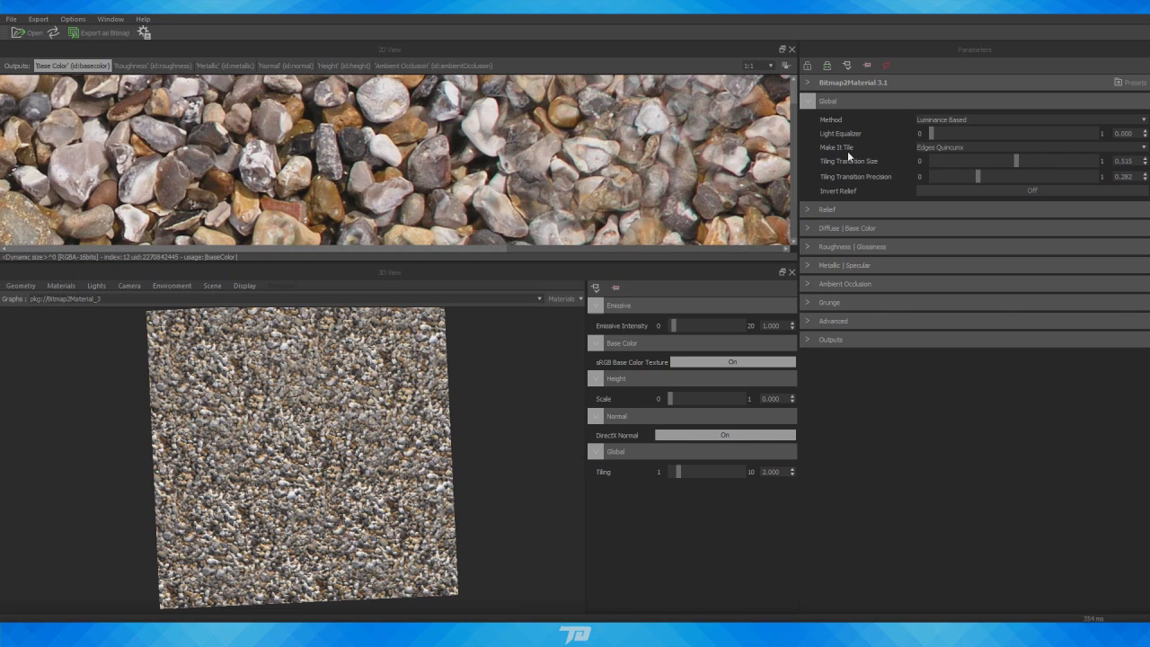
Set Light Equalizer to 0.808, then collapse Global and unfold the Relief panel
click(998, 135)
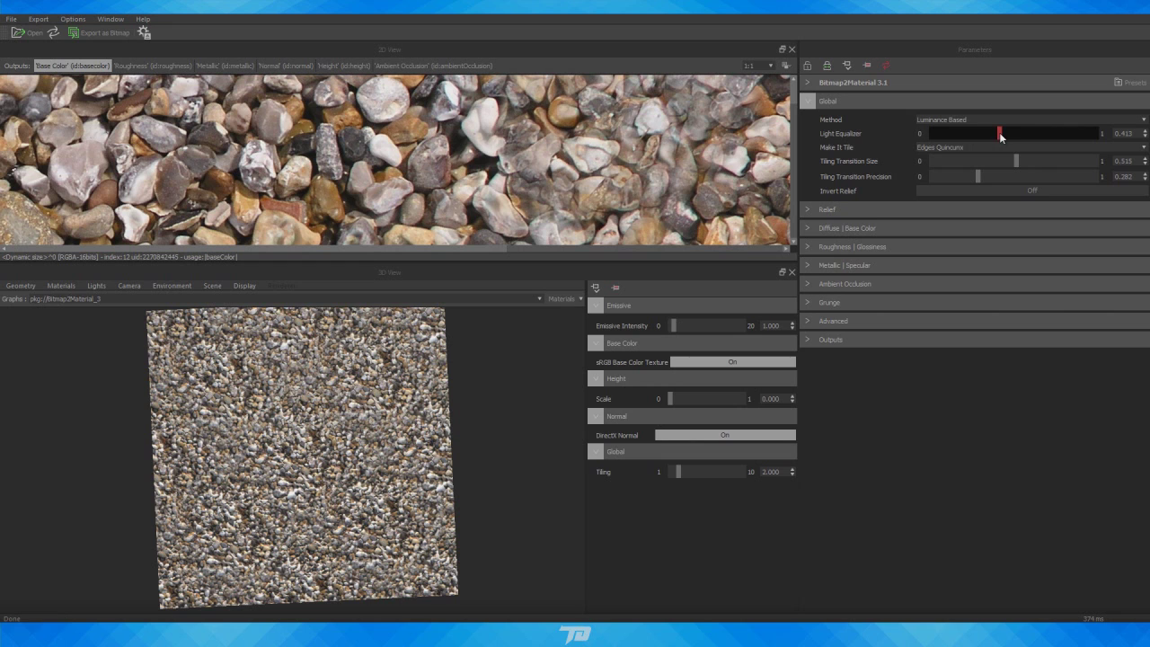
click(1062, 133)
mouse_move(357, 438)
mouse_down()
mouse_move(341, 431)
mouse_move(368, 454)
mouse_up()
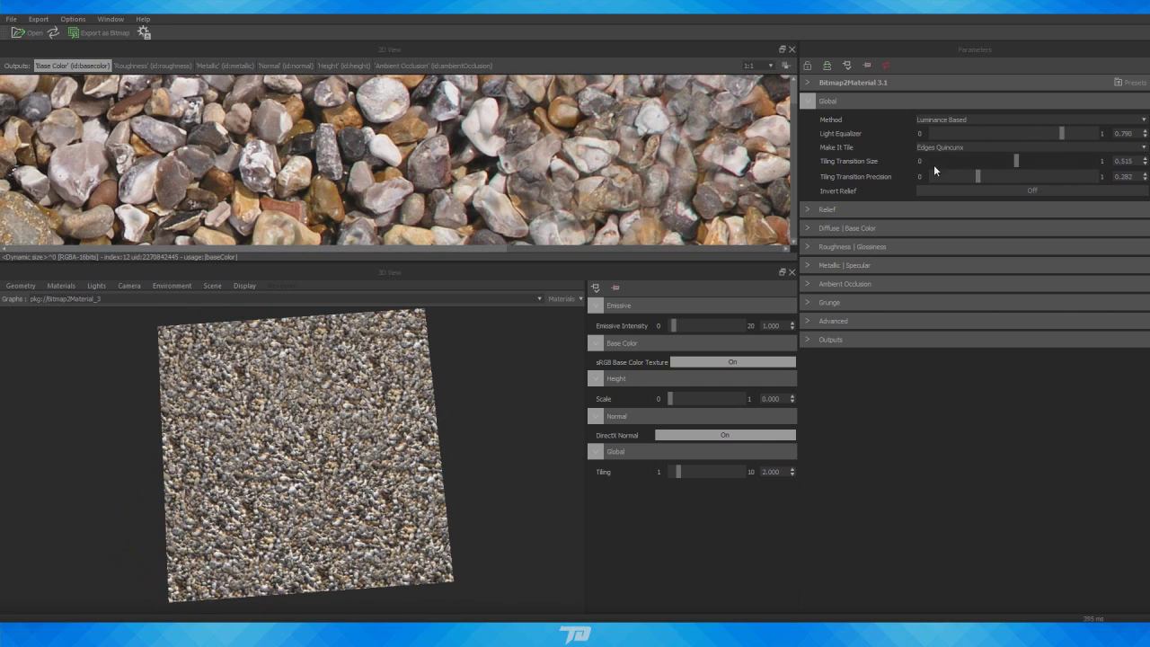
click(932, 132)
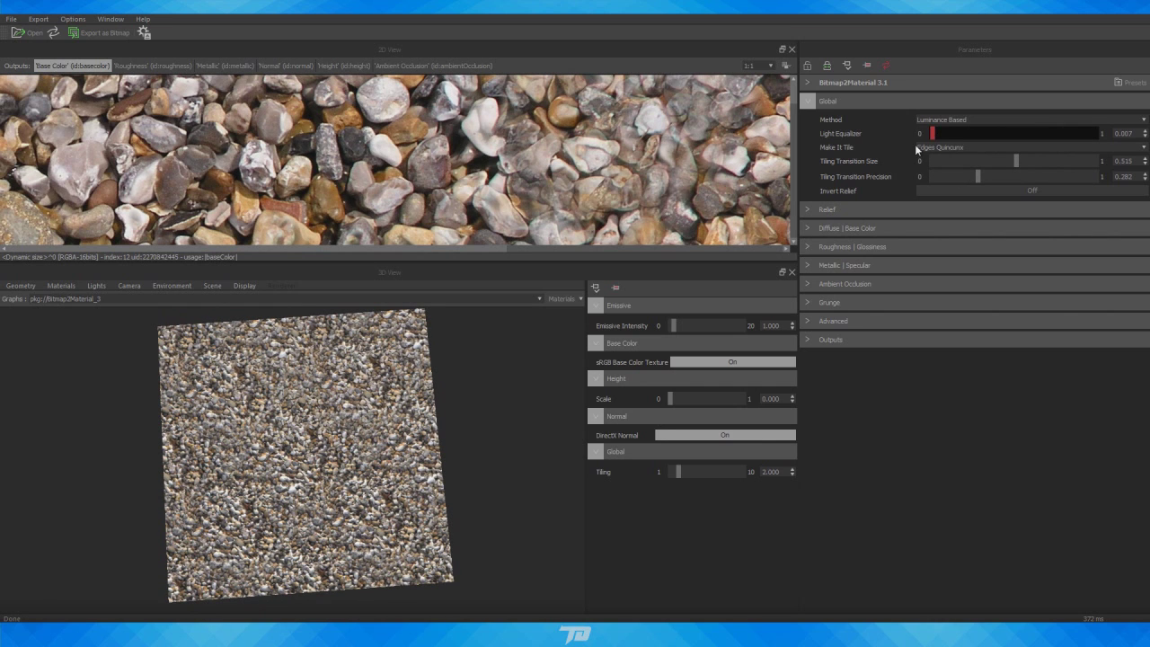
click(1064, 131)
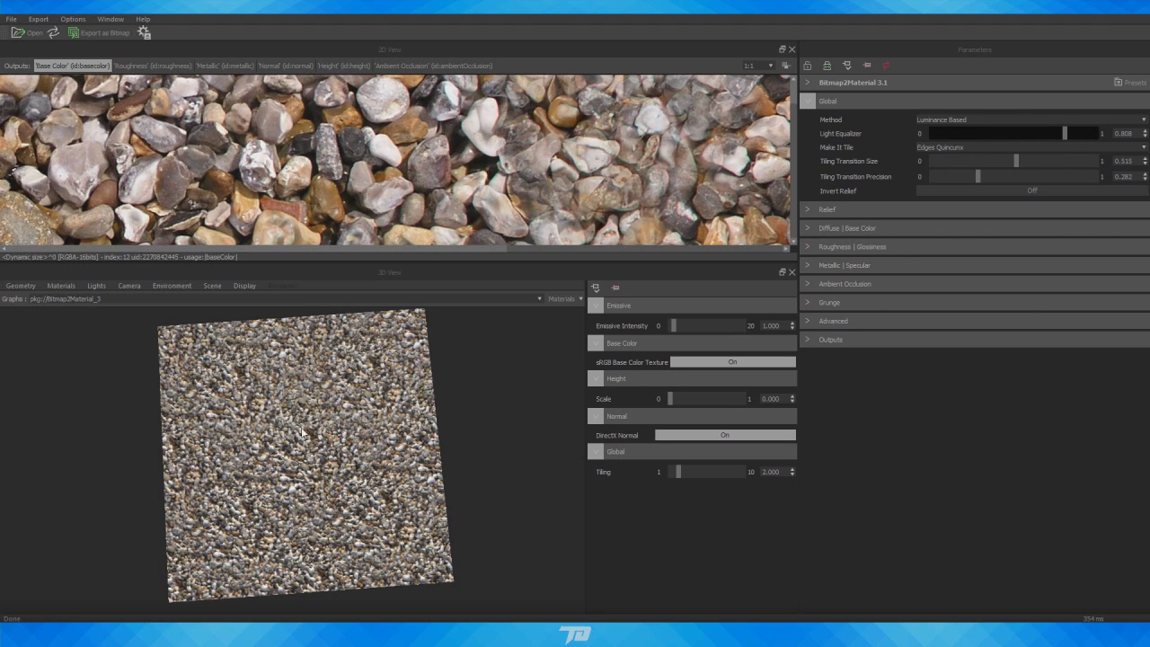
drag(325, 415, 485, 359)
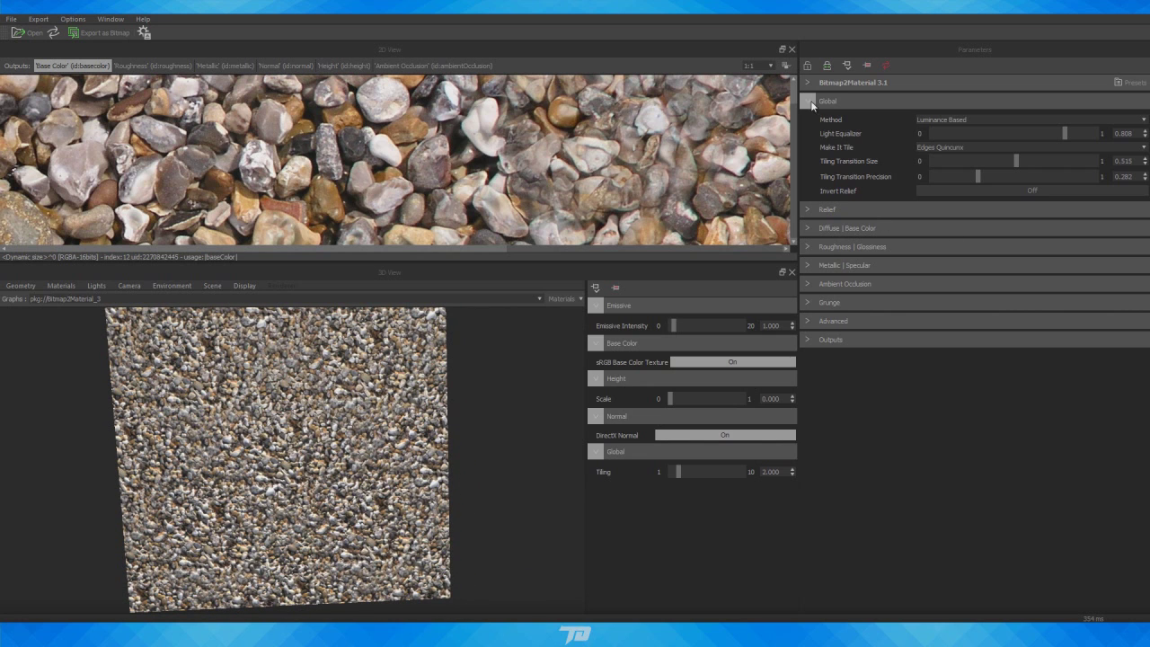
click(806, 101)
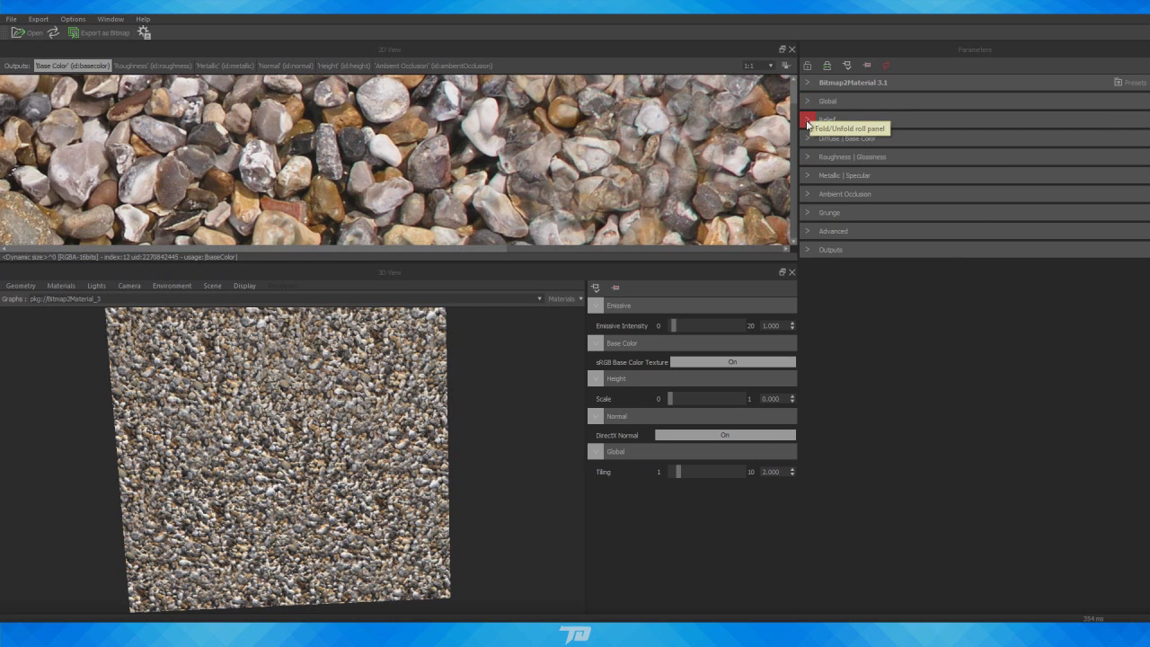
click(808, 123)
Show the 3D preview's environment settings and rotate the environment lighting around the pebbles
drag(316, 447, 317, 416)
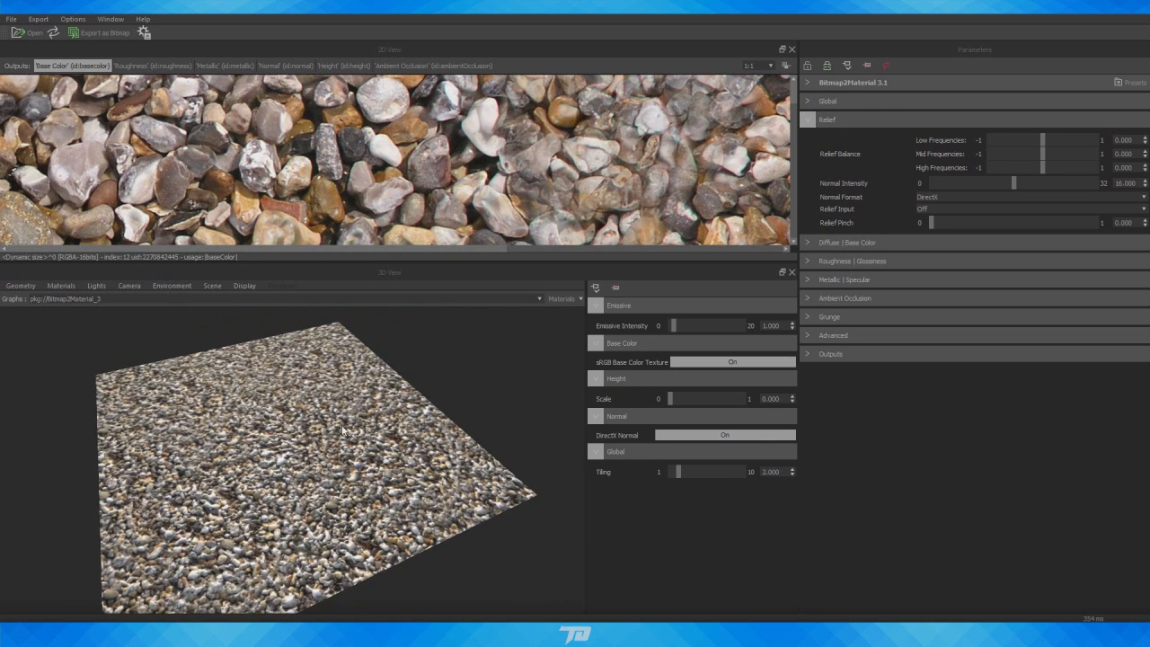
scroll(322, 419, up, 5)
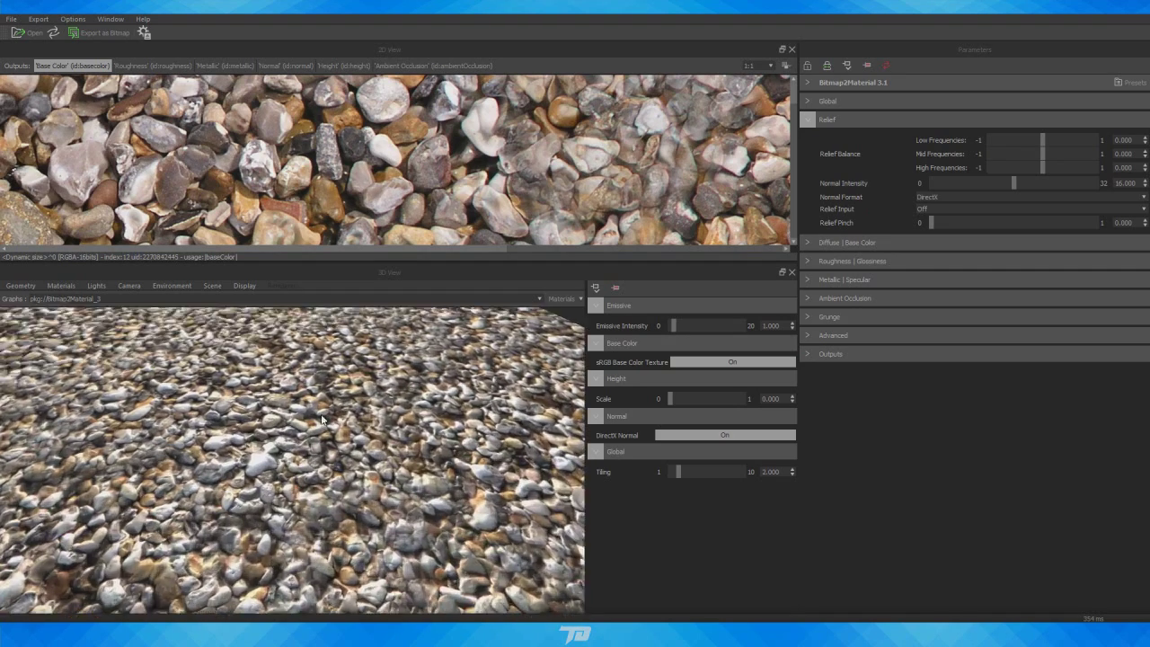
scroll(321, 419, up, 2)
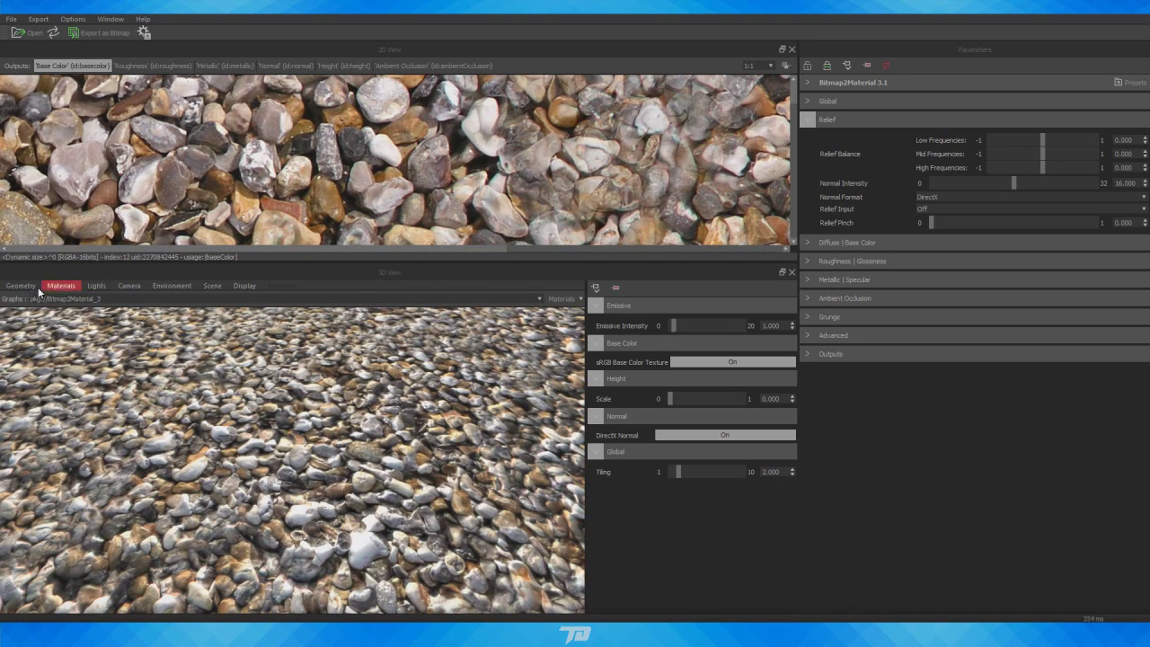
click(174, 285)
click(180, 304)
drag(779, 415, 767, 418)
Set Normal Intensity to 23.312, leave Relief Pinch at 0.000, and collapse Relief
drag(1013, 182, 1055, 181)
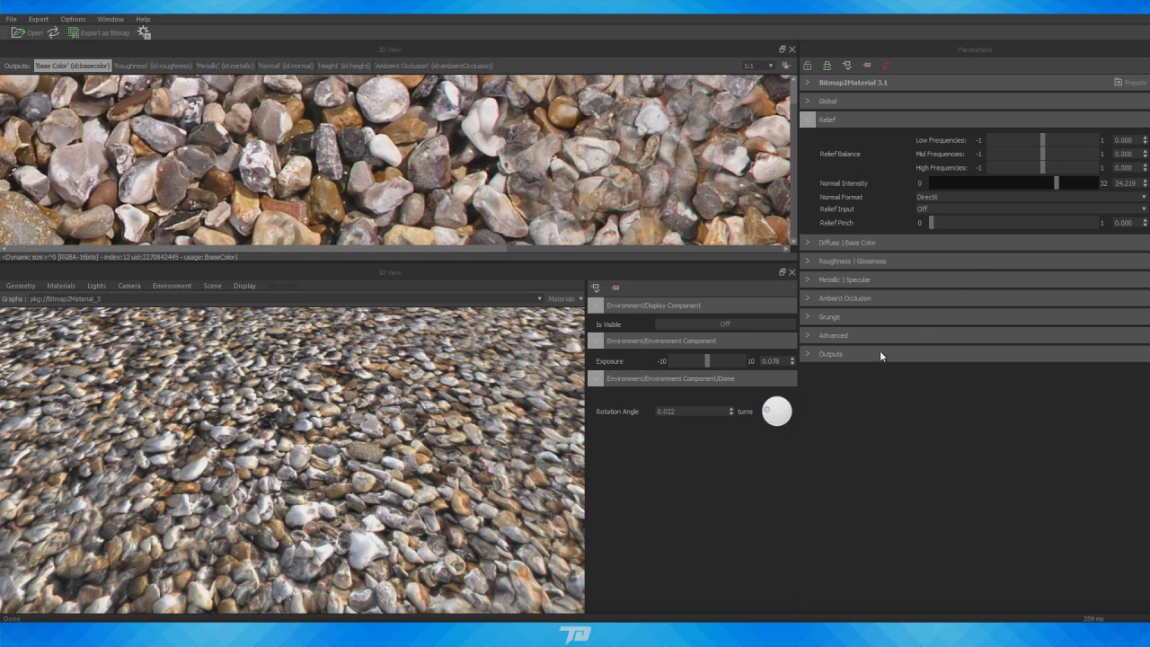
mouse_move(776, 409)
mouse_down()
mouse_move(767, 439)
mouse_move(773, 425)
mouse_up()
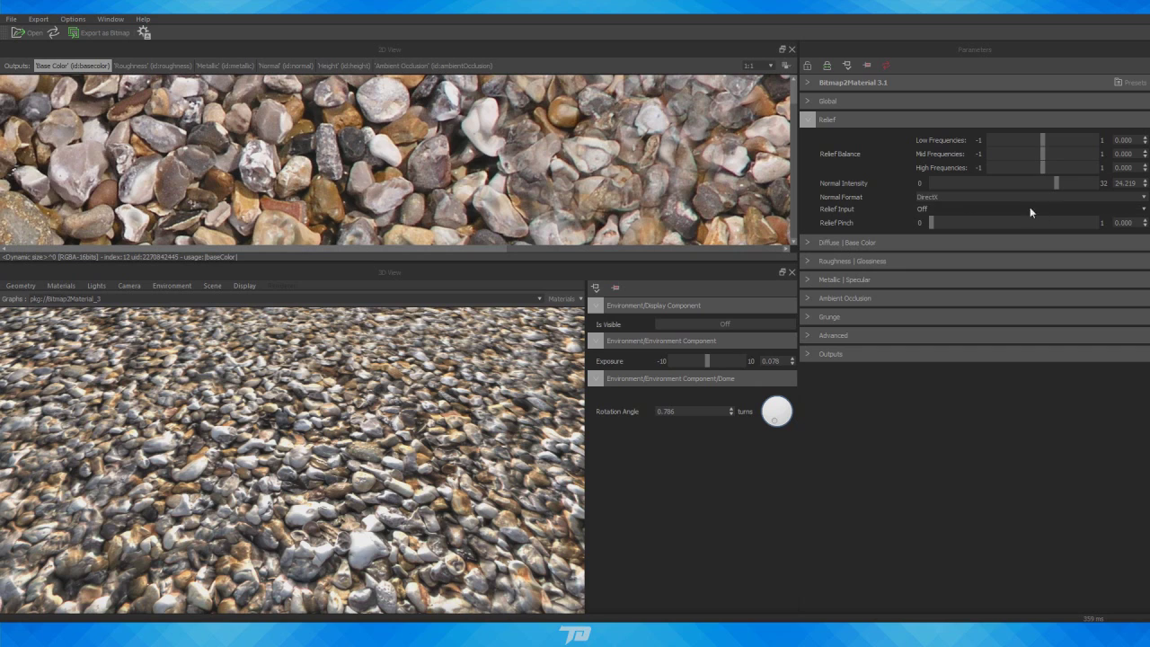
click(1050, 180)
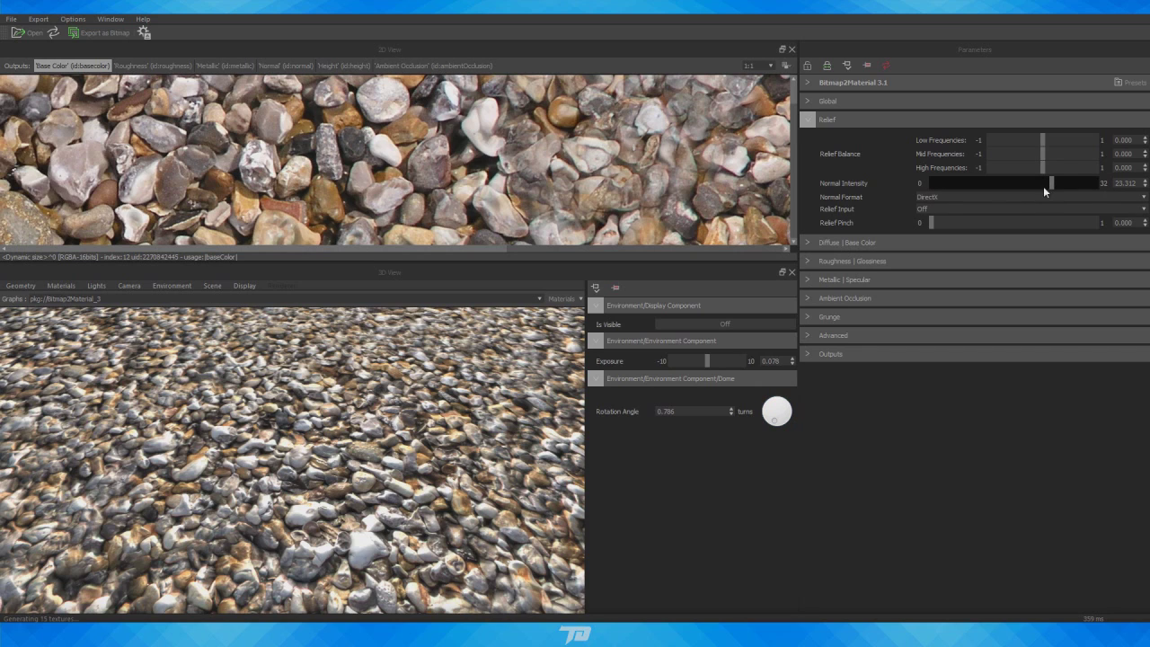
click(965, 223)
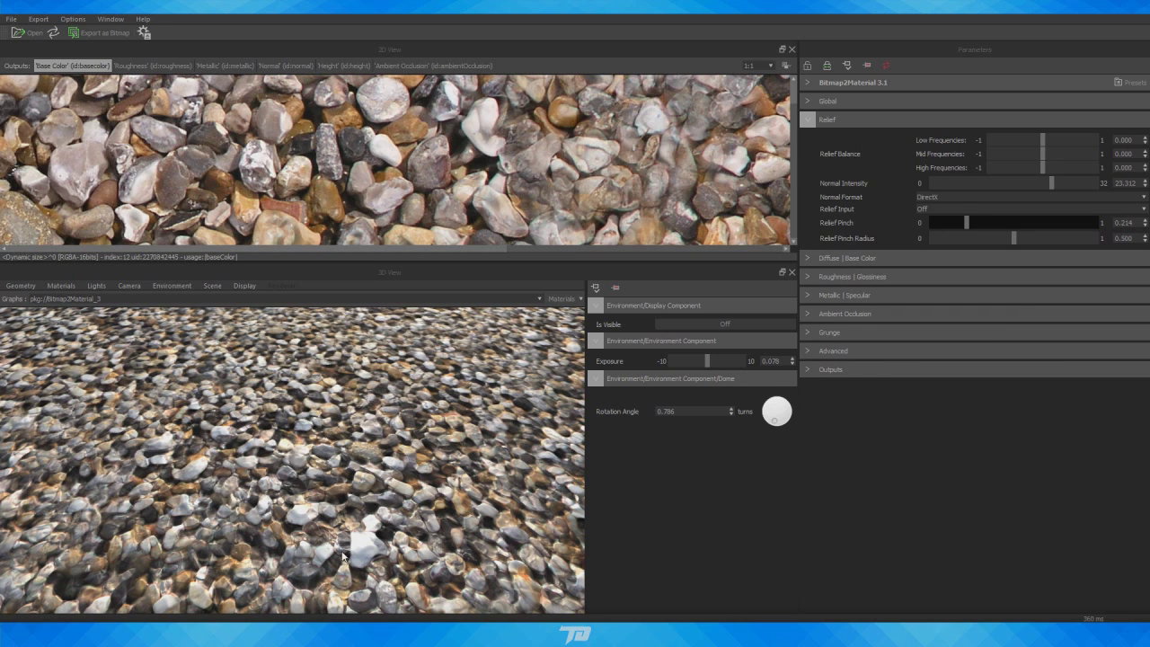
drag(934, 222, 918, 222)
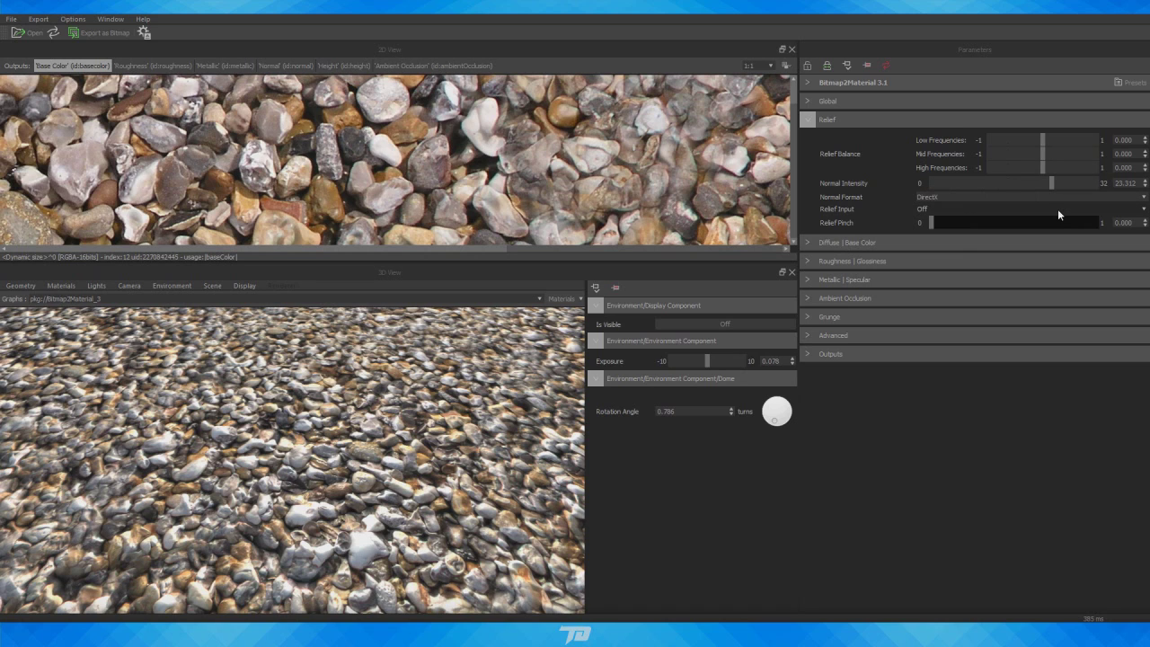
click(806, 121)
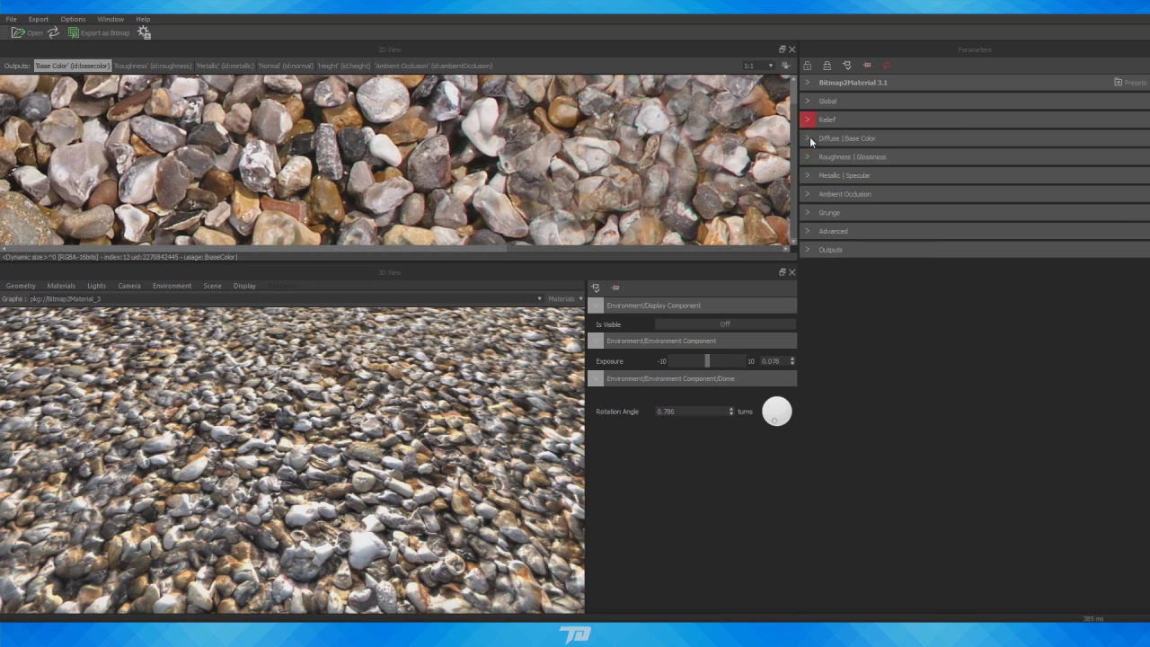
Rotate the environment lighting slightly and set the base colour Hue Shift to 0.500
drag(790, 415, 760, 436)
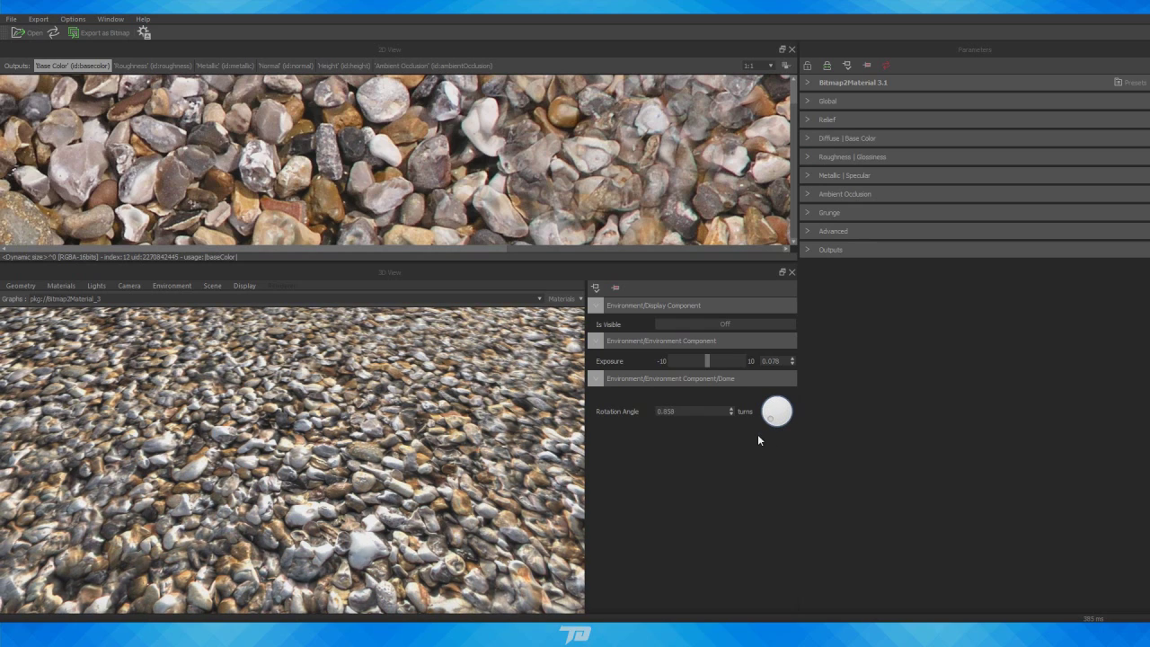
click(806, 140)
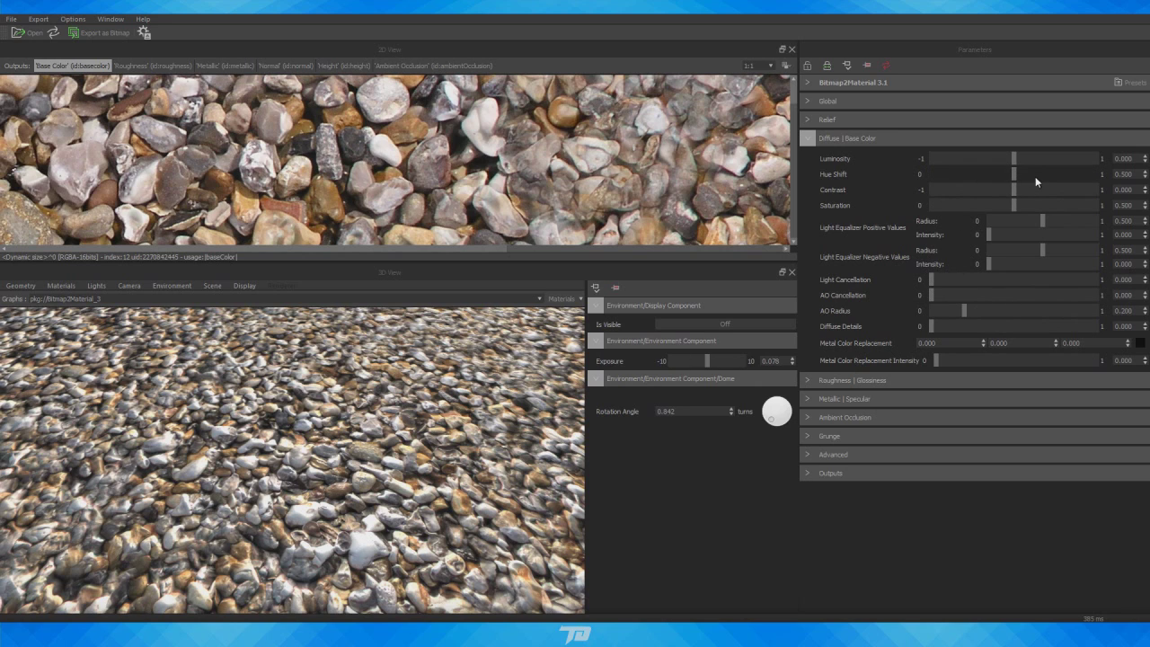
drag(1031, 171, 1015, 173)
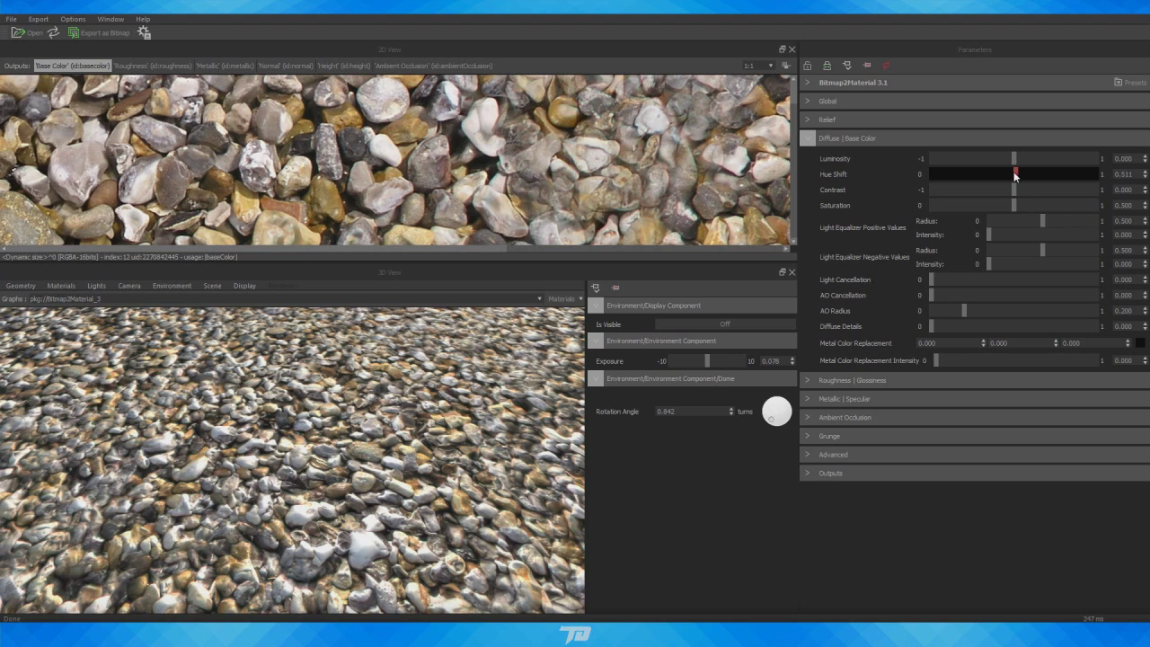
click(1134, 173)
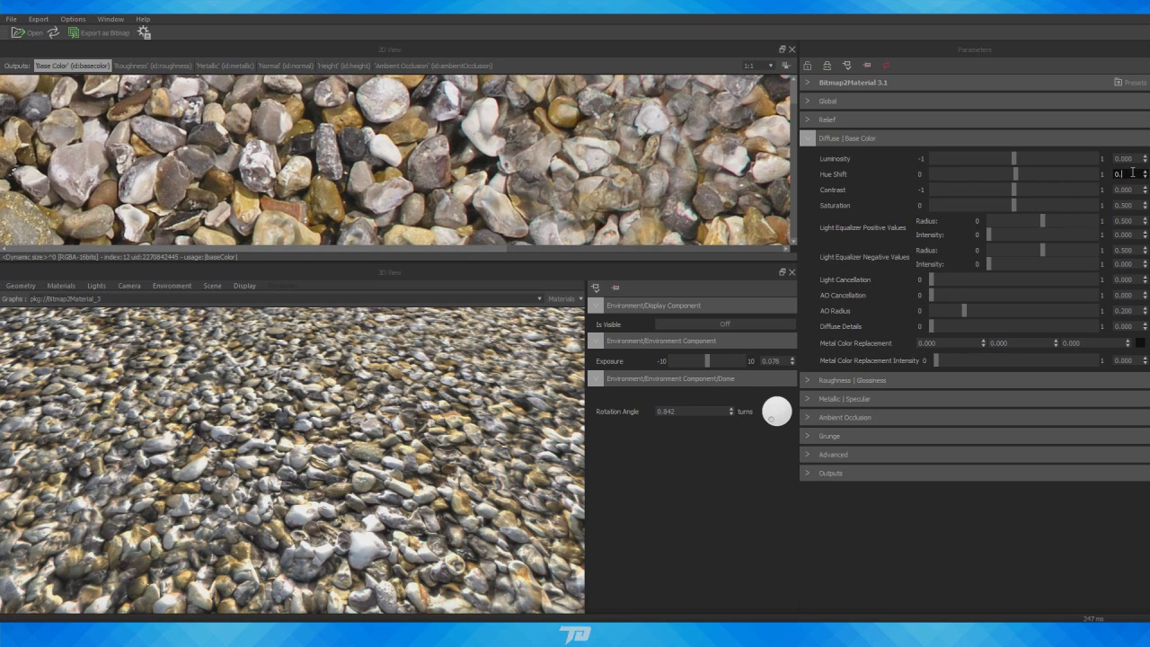
text(0.5)
key(Return)
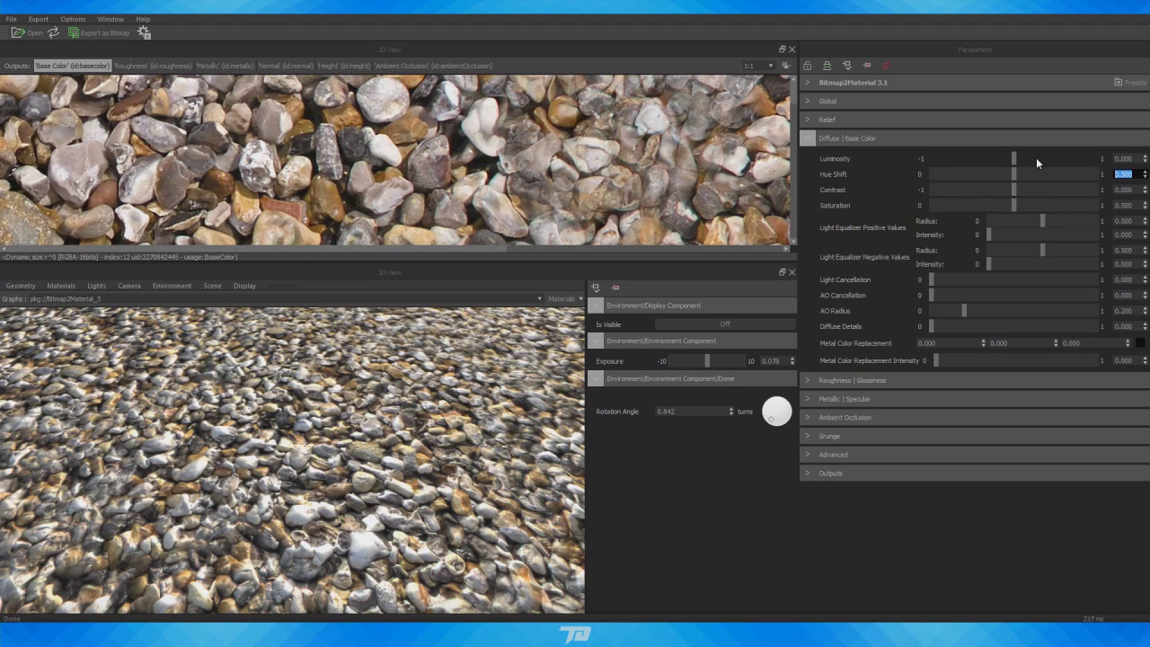
Raise base colour Contrast to 0.088 and AO Radius to 0.243, then fold Diffuse
drag(1013, 189, 1021, 190)
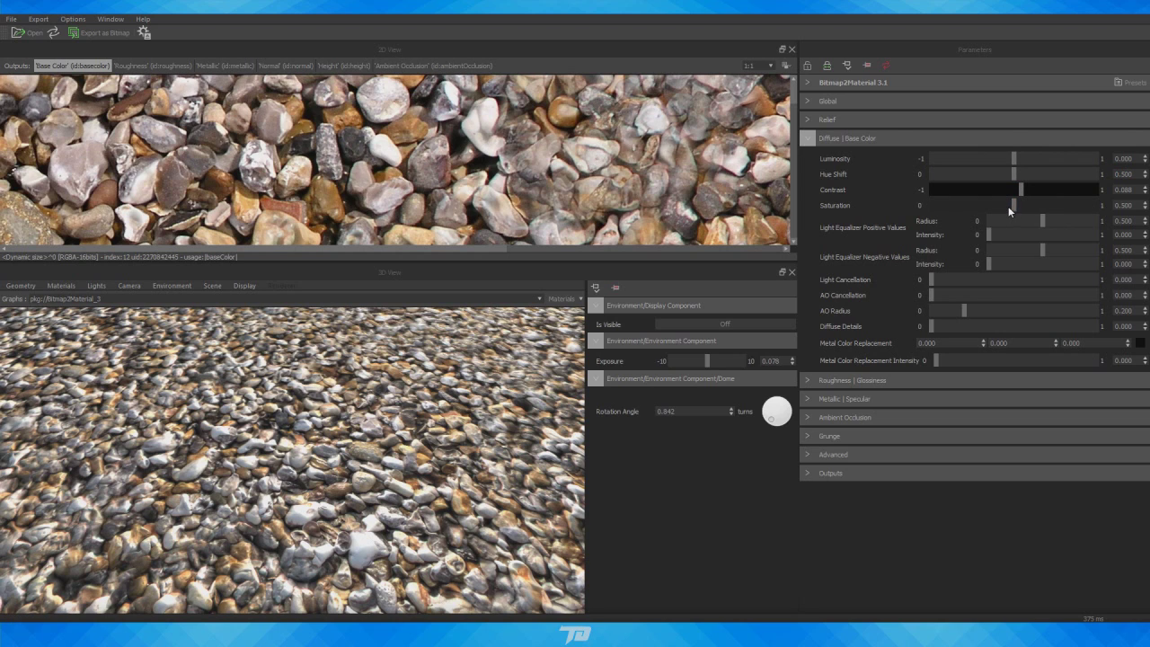
click(970, 308)
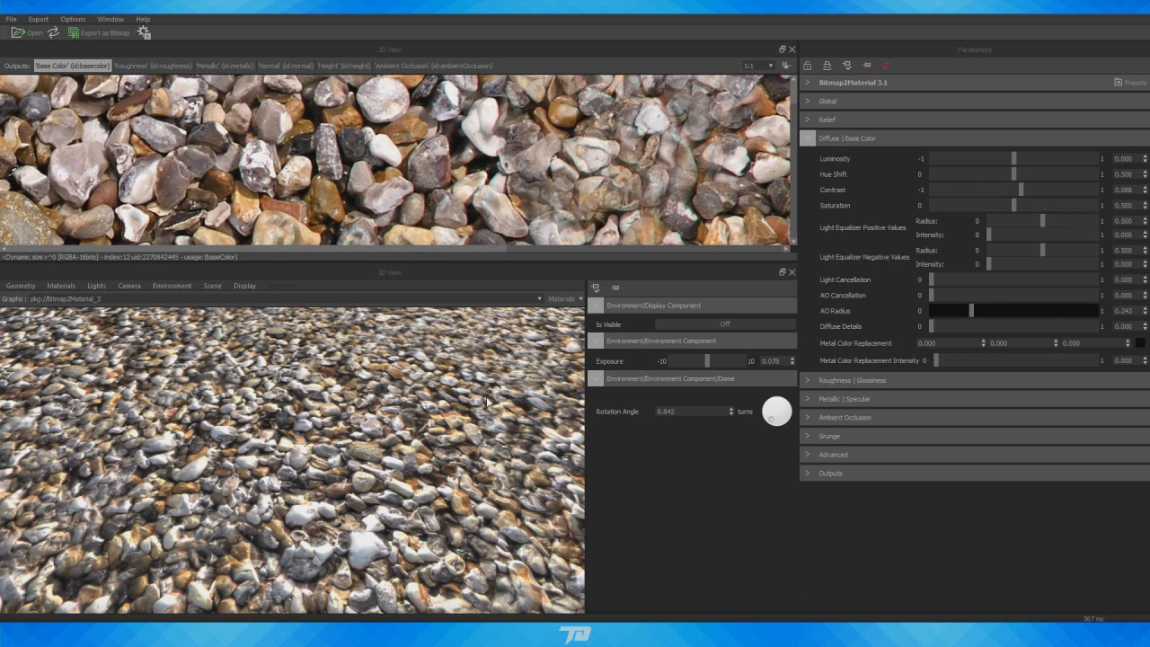
click(808, 140)
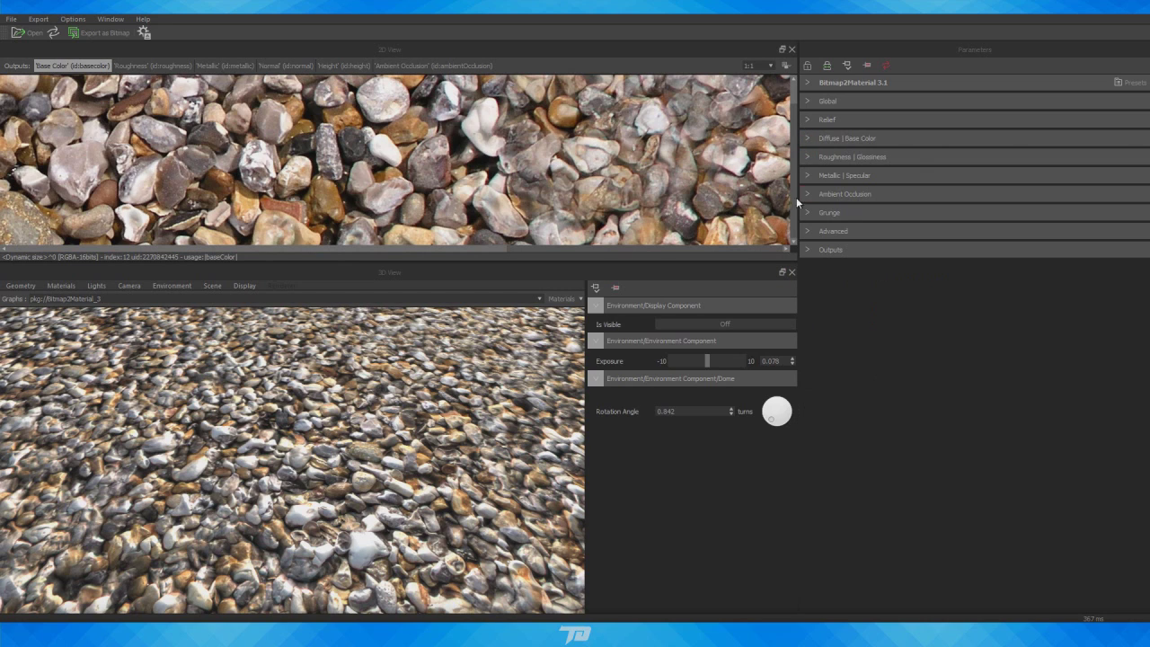
Set Roughness Value to 0.786, rotate the environment lighting, and check Metallic/Specular settings
click(808, 158)
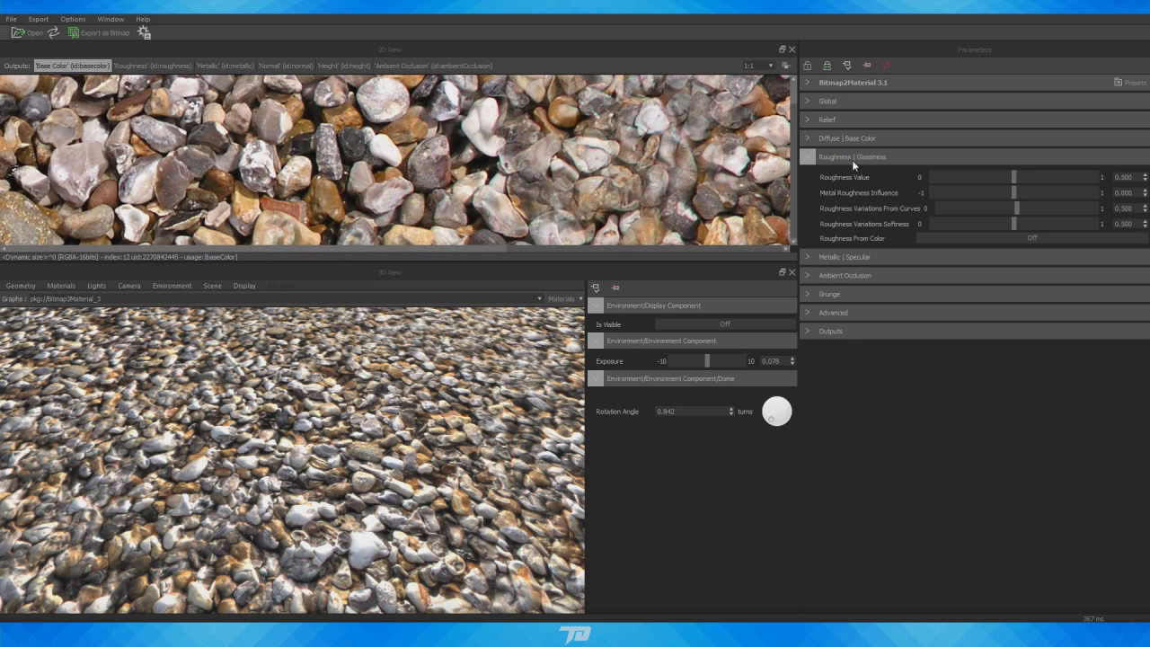
click(1041, 177)
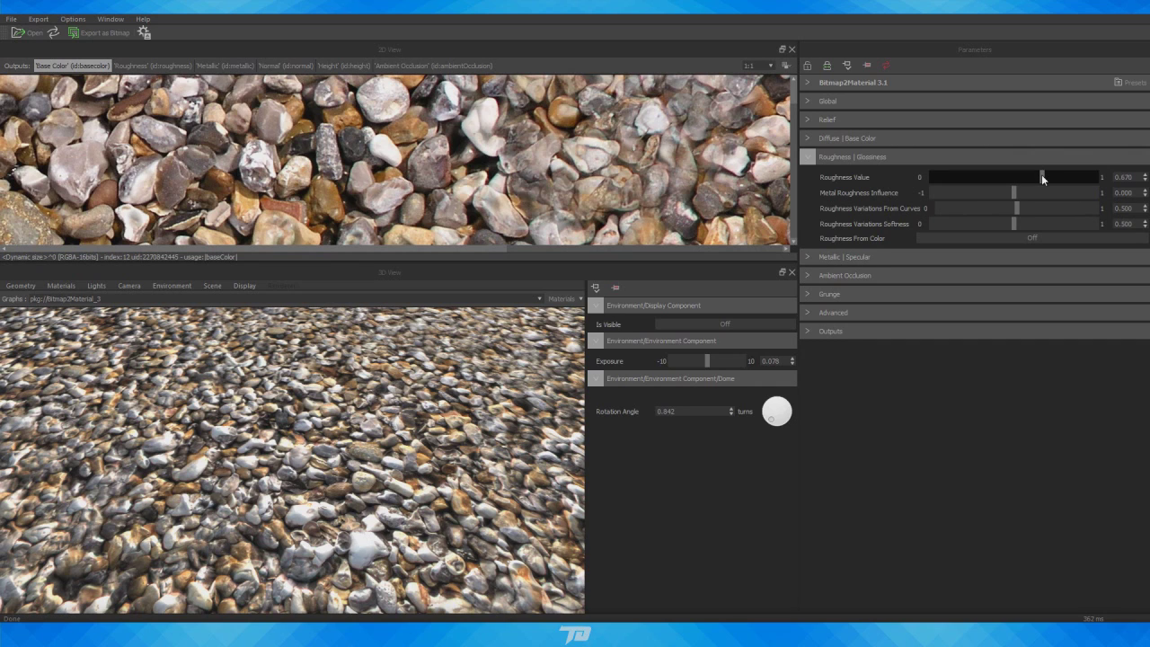
click(1060, 177)
mouse_move(791, 417)
mouse_down()
mouse_move(758, 429)
mouse_move(785, 415)
mouse_up()
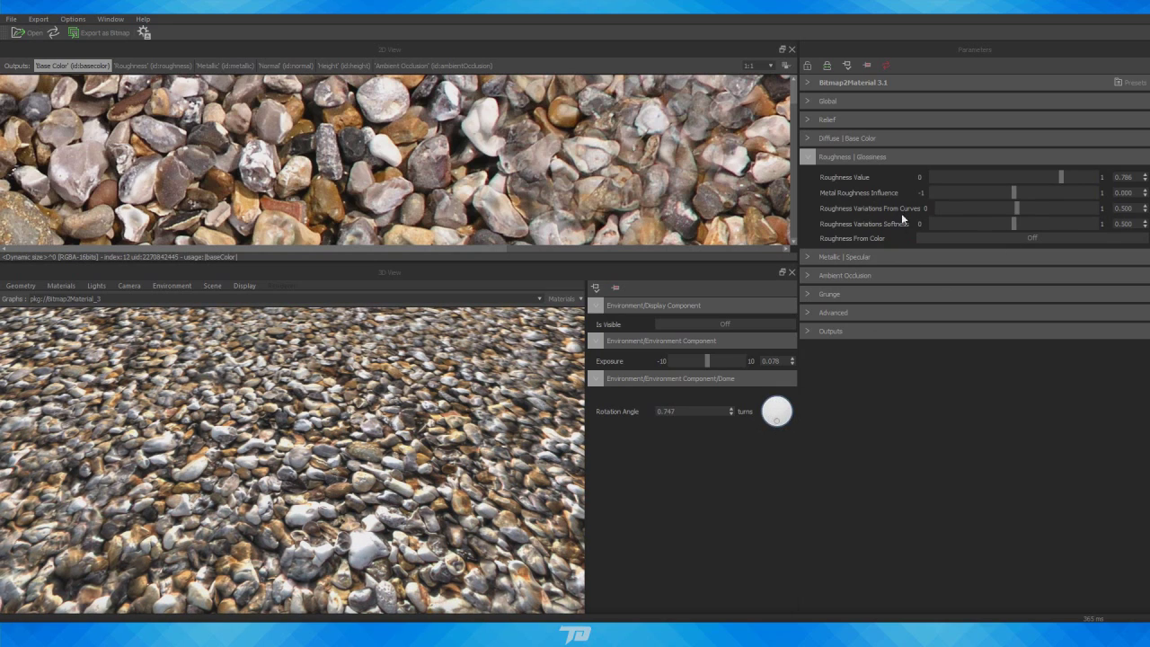
click(808, 158)
click(809, 176)
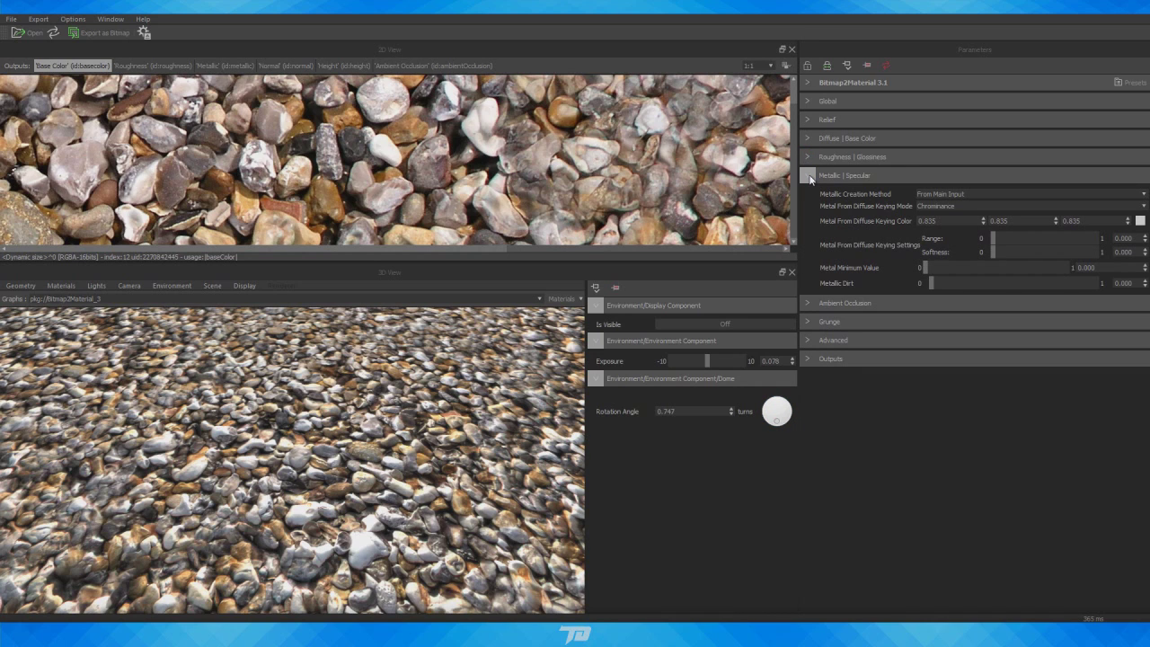
click(808, 176)
Raise AO low, mid and high frequency balances to 0.133, 0.133, 0.232 and view the AO map
click(807, 195)
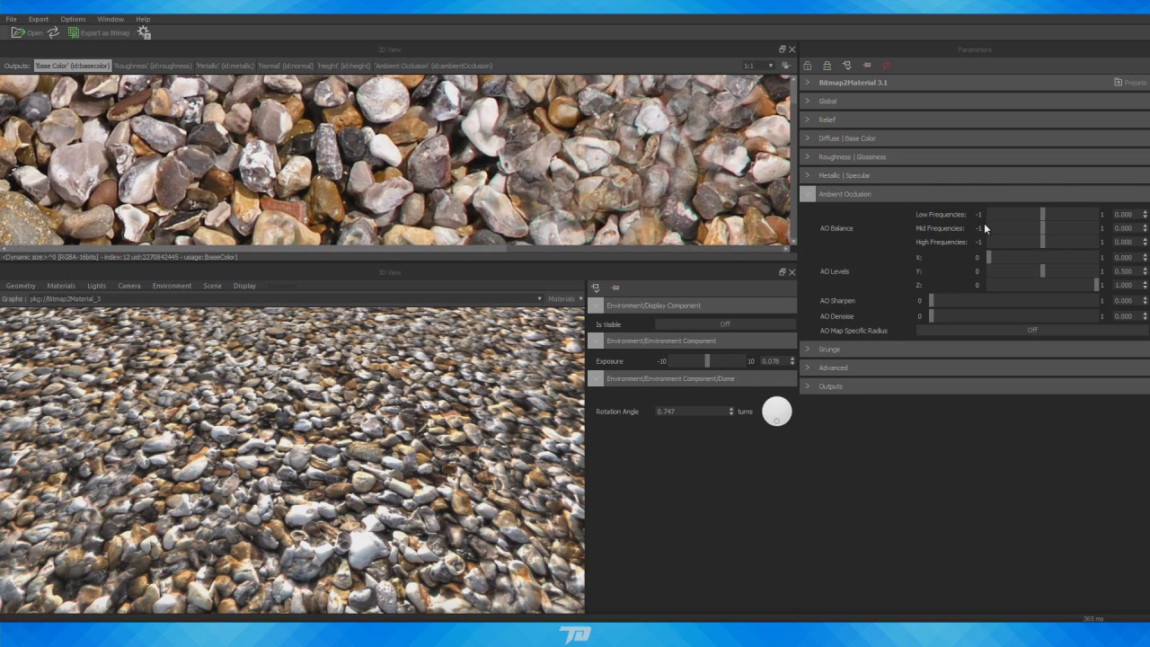
click(1050, 214)
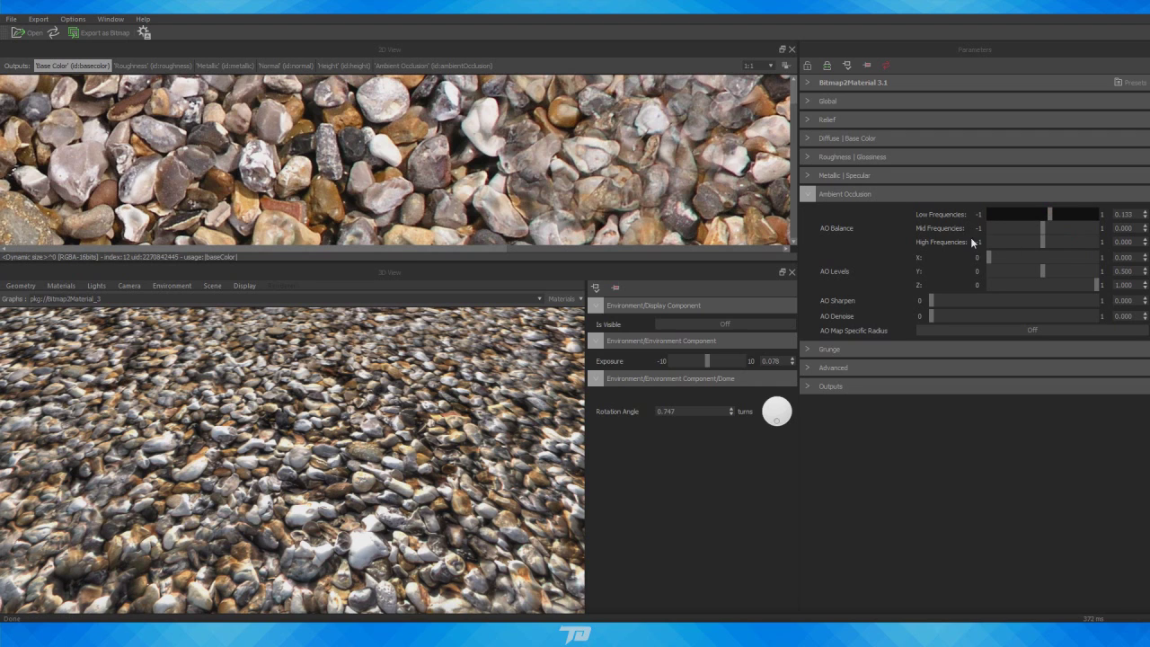
click(1050, 229)
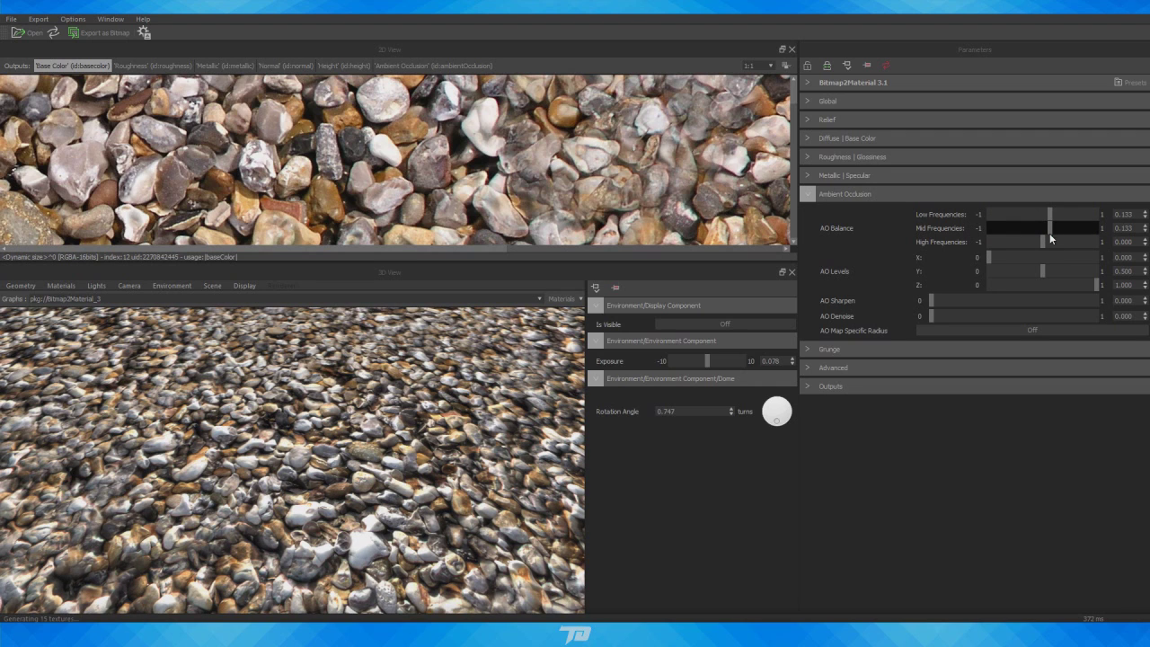
click(1055, 242)
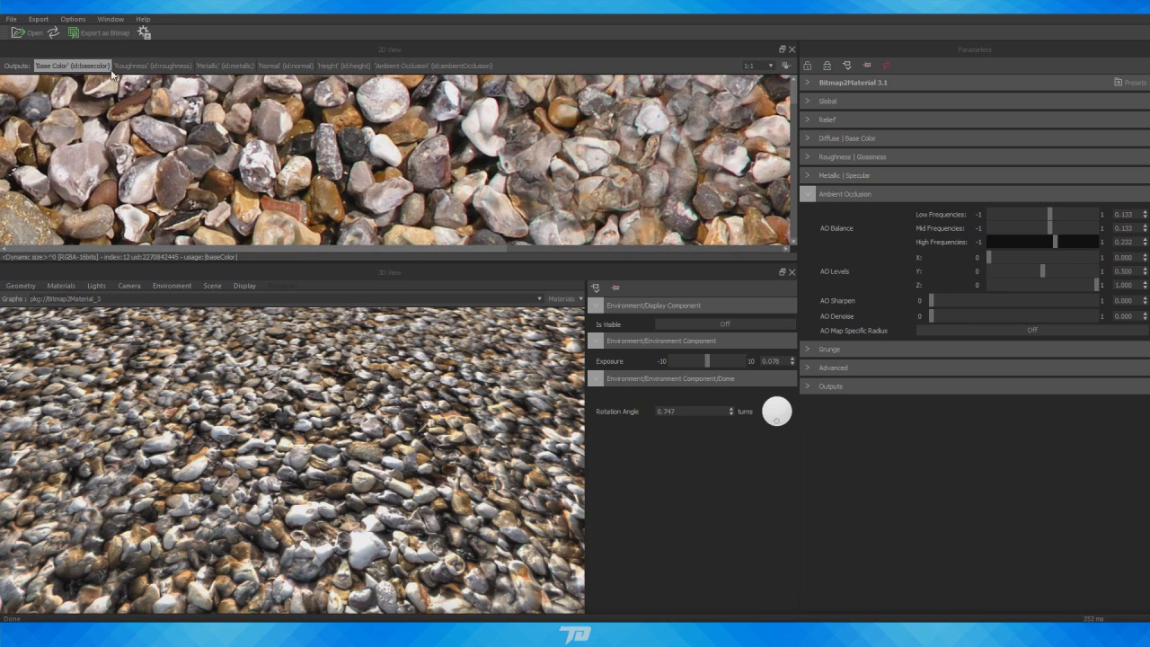
click(149, 66)
click(225, 65)
click(274, 65)
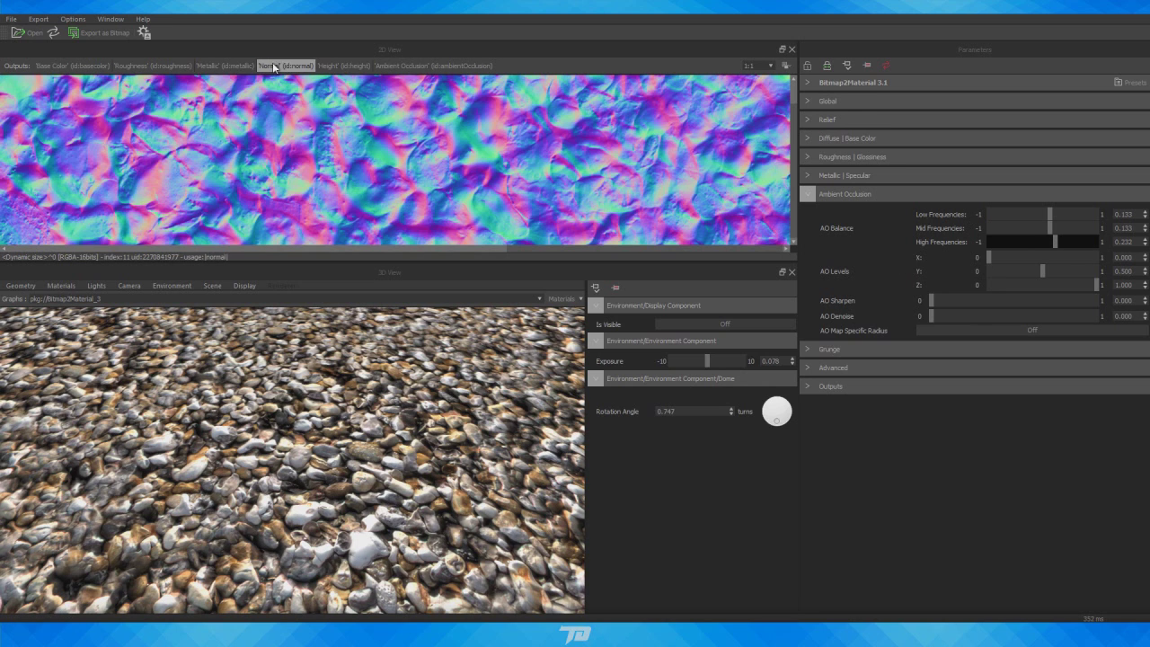
click(343, 65)
click(433, 65)
Lower the low-frequency AO balance to 0.066 and set AO Sharpen to 0.587
drag(1049, 214, 1045, 215)
drag(952, 302, 956, 300)
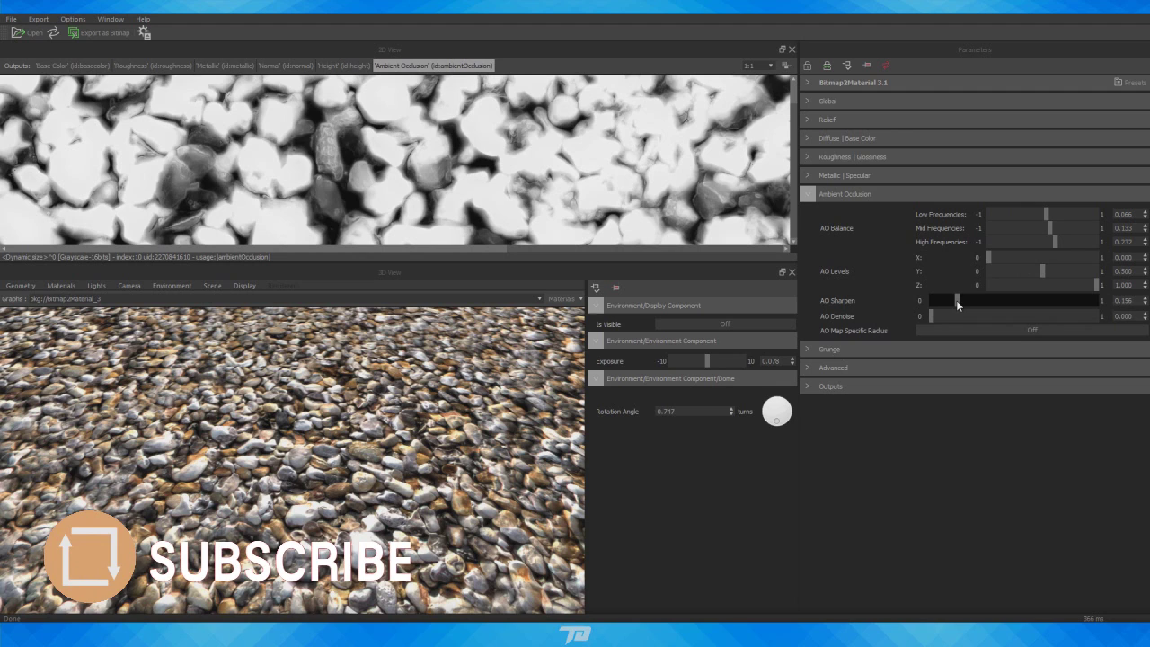
click(1027, 302)
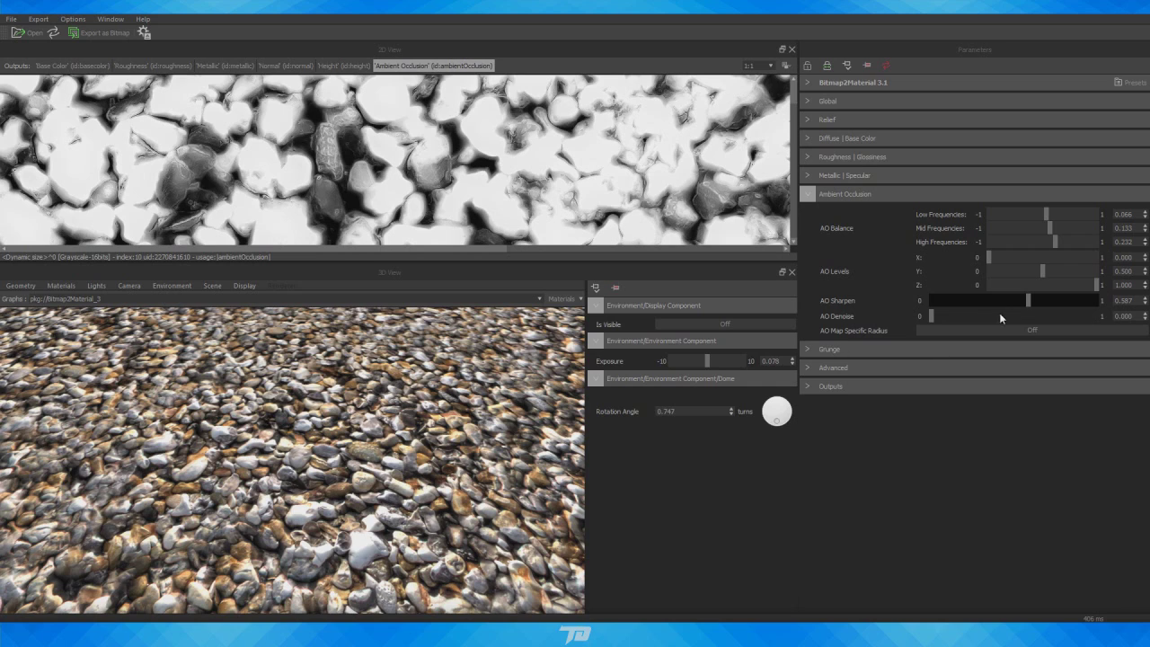
click(805, 198)
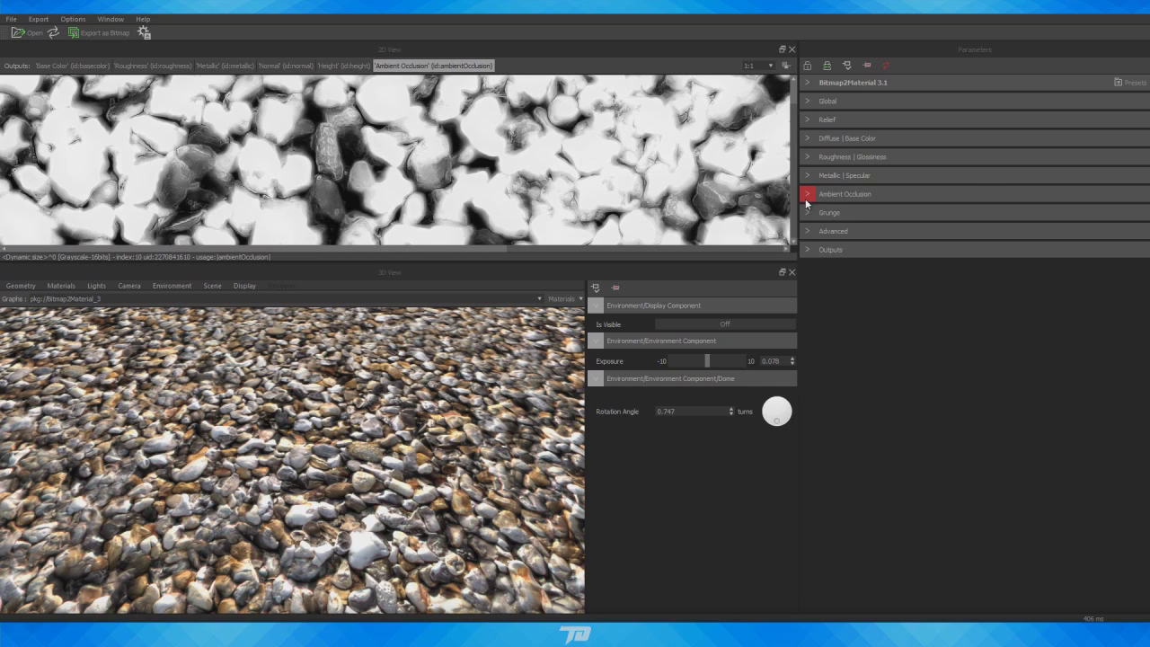
Test the grunge overlay by turning it On, then set it back to Off
click(805, 218)
click(1089, 230)
click(1073, 246)
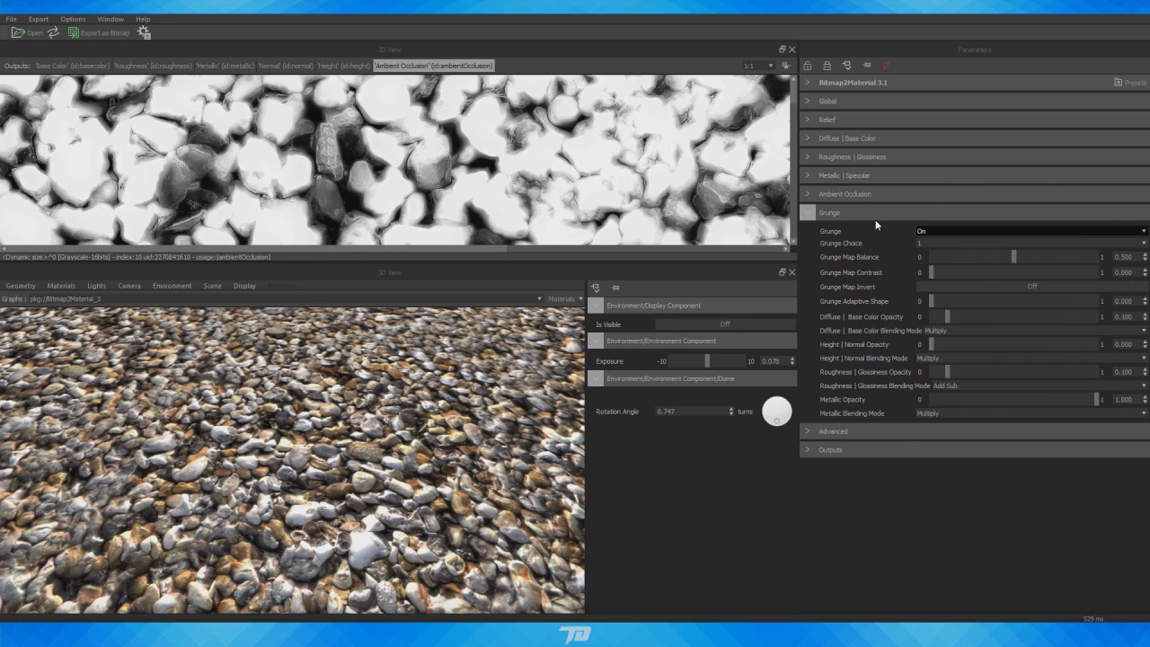
click(1108, 232)
click(1014, 239)
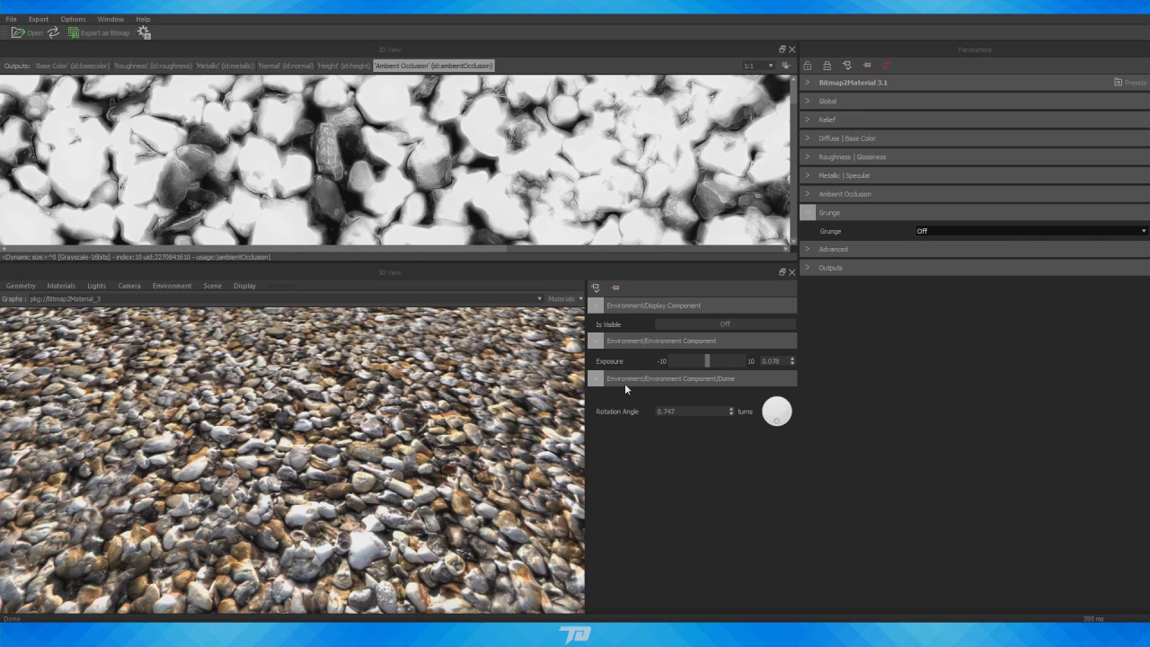
Review the Advanced and Outputs settings and pull the 3D camera back over the whole tile
click(810, 249)
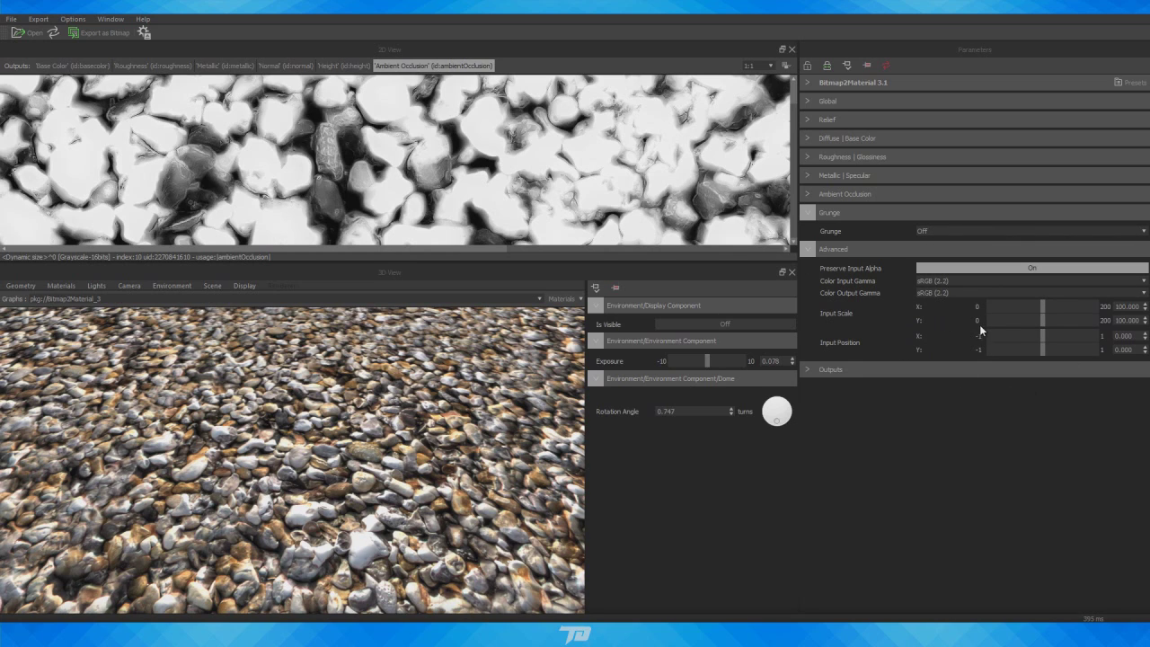
click(809, 249)
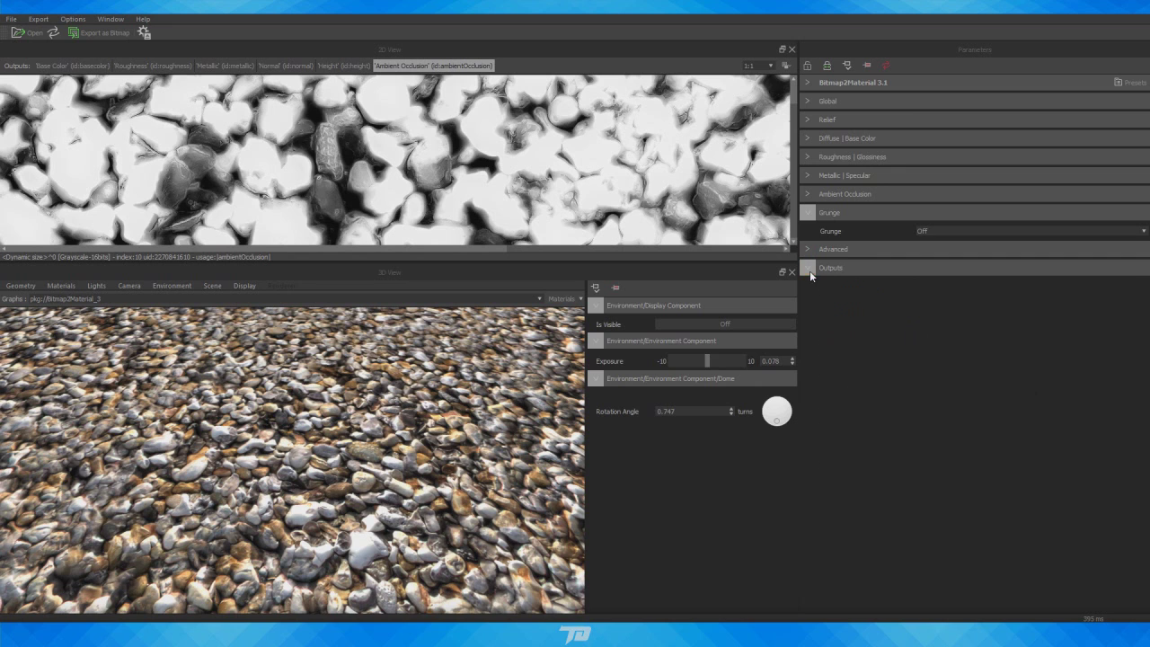
click(809, 270)
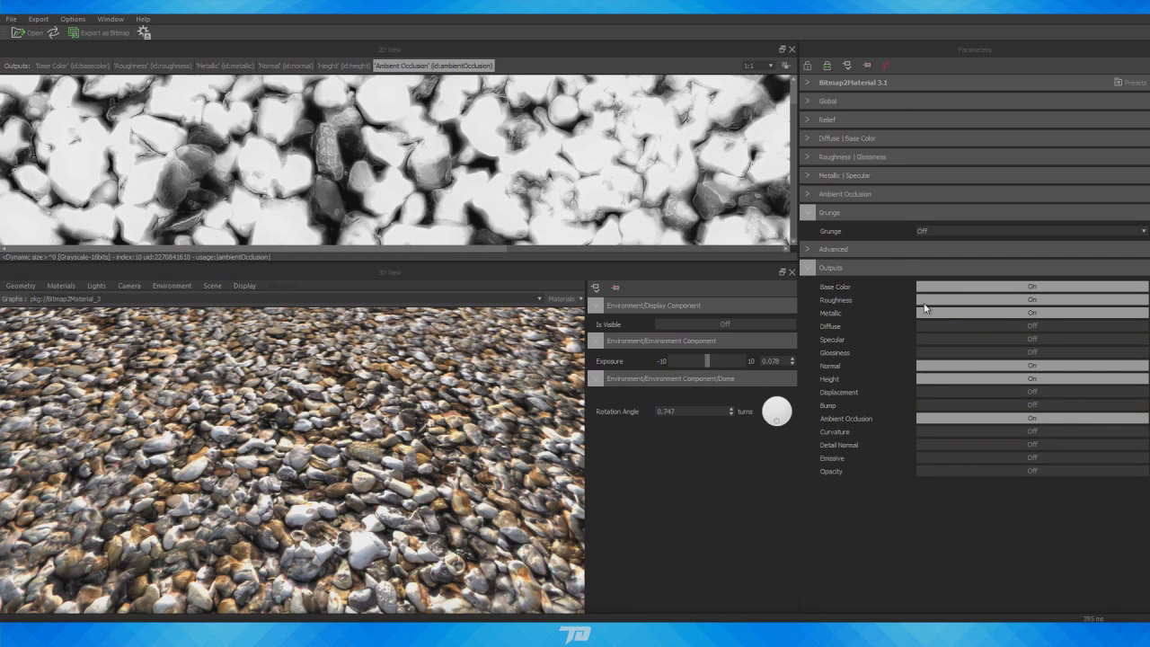
click(810, 267)
alt+drag(364, 436, 282, 471)
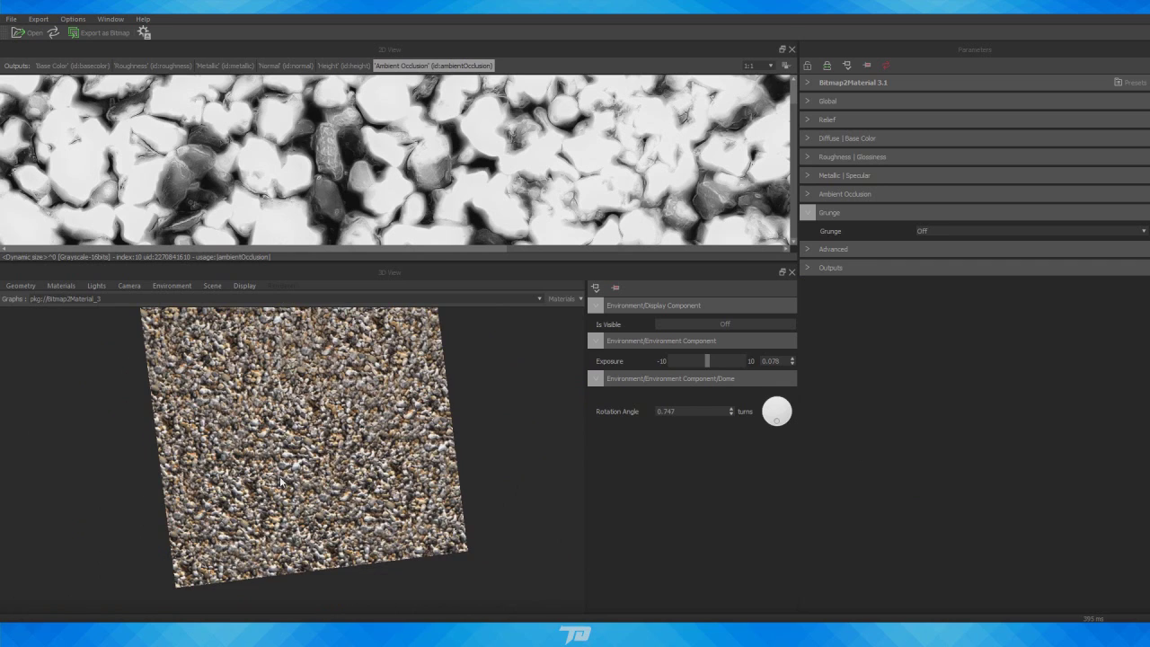
Rotate the environment lighting to 0.439 and apply the Default material to the 3D preview
mouse_move(776, 415)
mouse_down()
mouse_move(765, 406)
mouse_move(792, 417)
mouse_move(778, 428)
mouse_move(766, 413)
mouse_move(774, 401)
mouse_move(794, 410)
mouse_up()
alt+drag(345, 465, 283, 428)
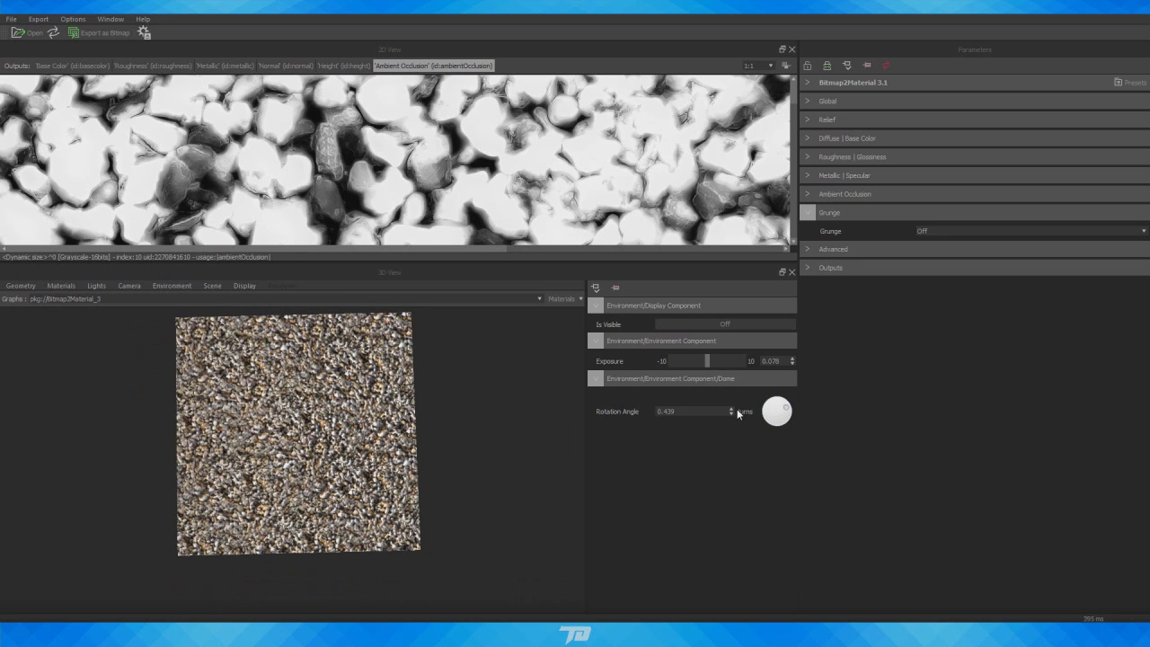
click(63, 285)
mouse_move(77, 296)
click(112, 303)
Set the preview tiling to about 2.169 and open the Export as Bitmap(s) dialog
drag(724, 472, 687, 472)
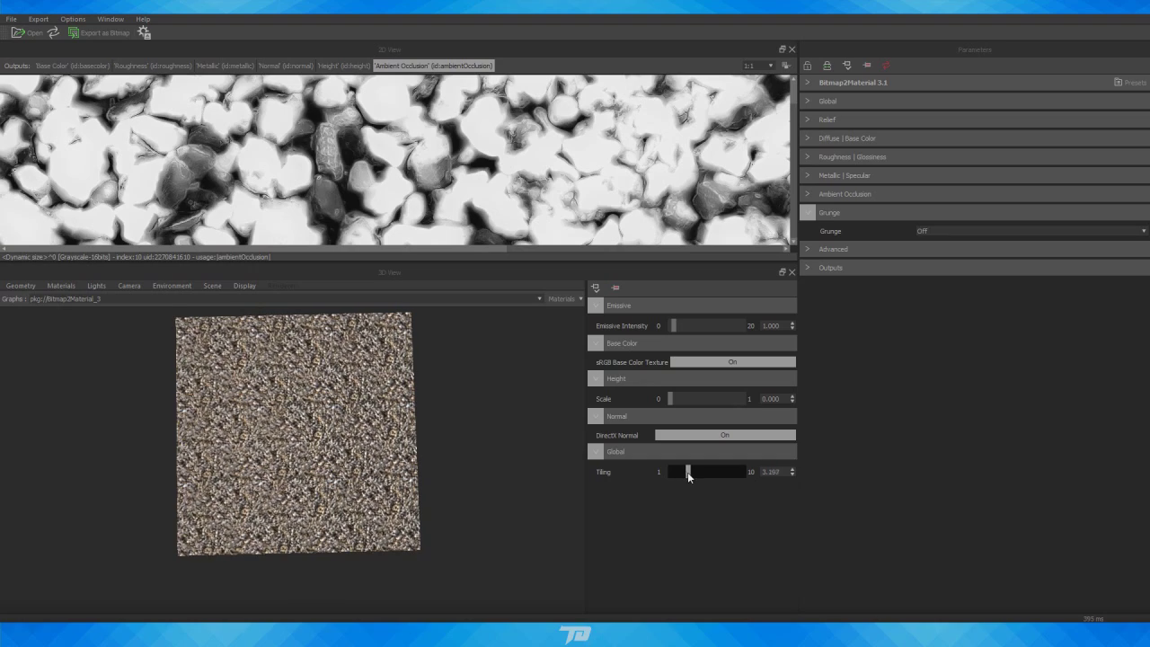
drag(296, 431, 633, 486)
drag(680, 479, 678, 478)
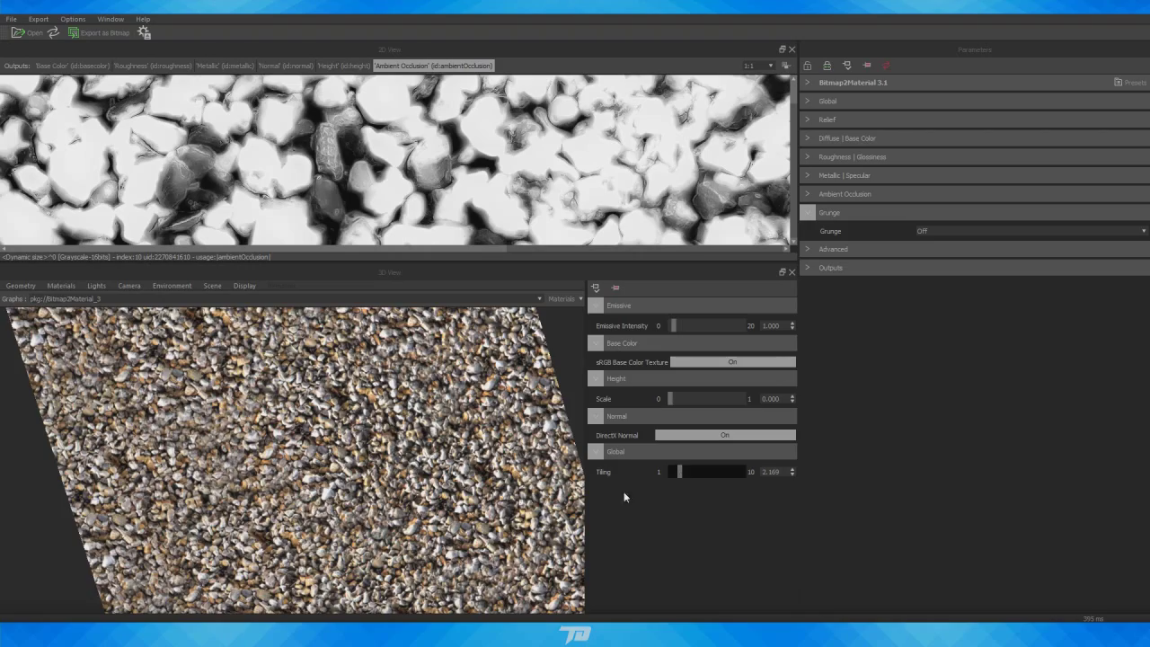
drag(367, 476, 304, 462)
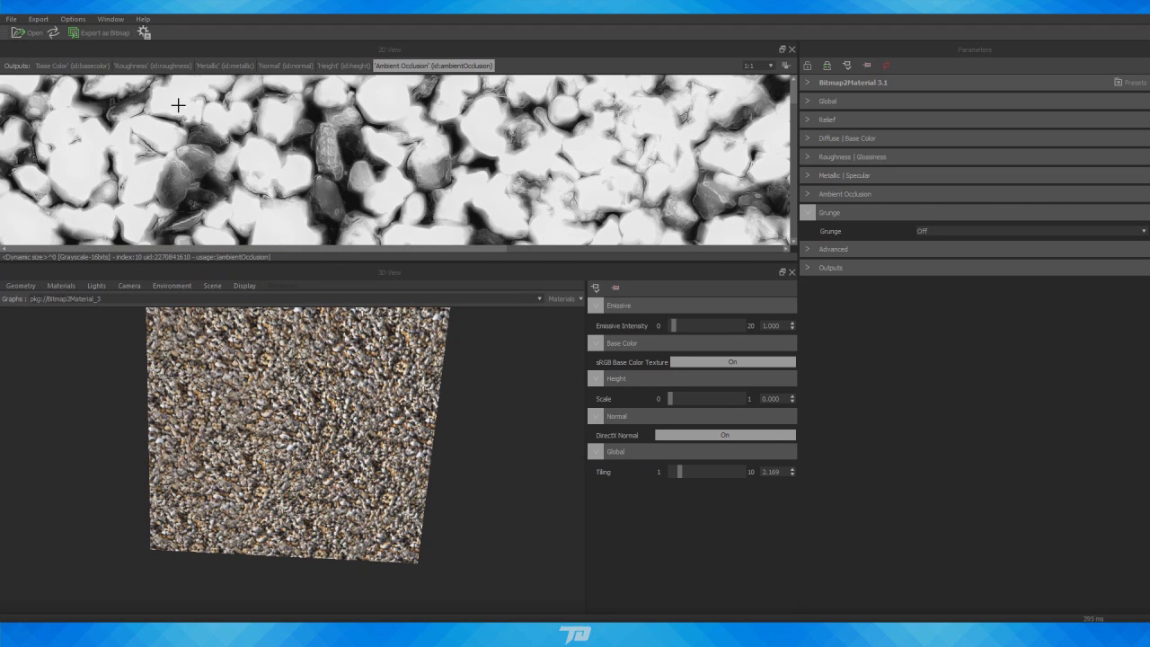
click(91, 36)
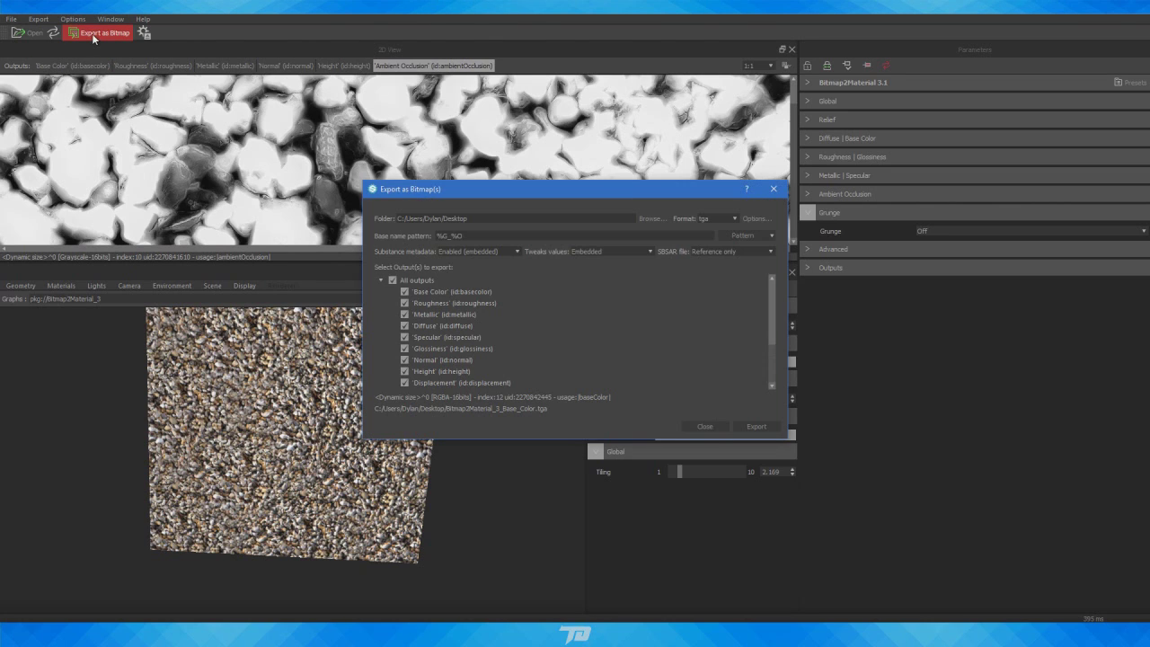